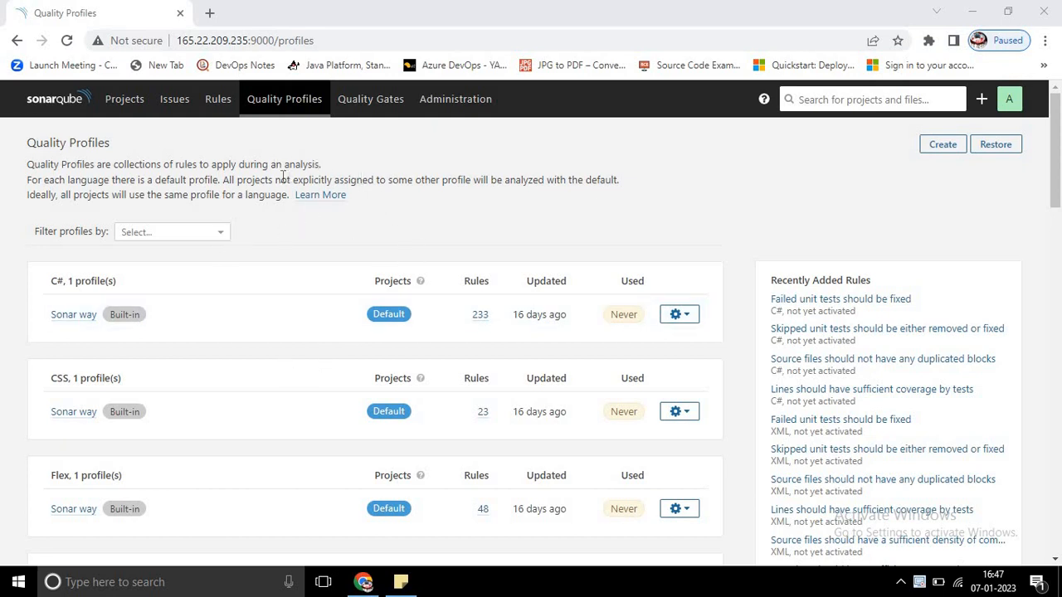
triple_click(97, 146)
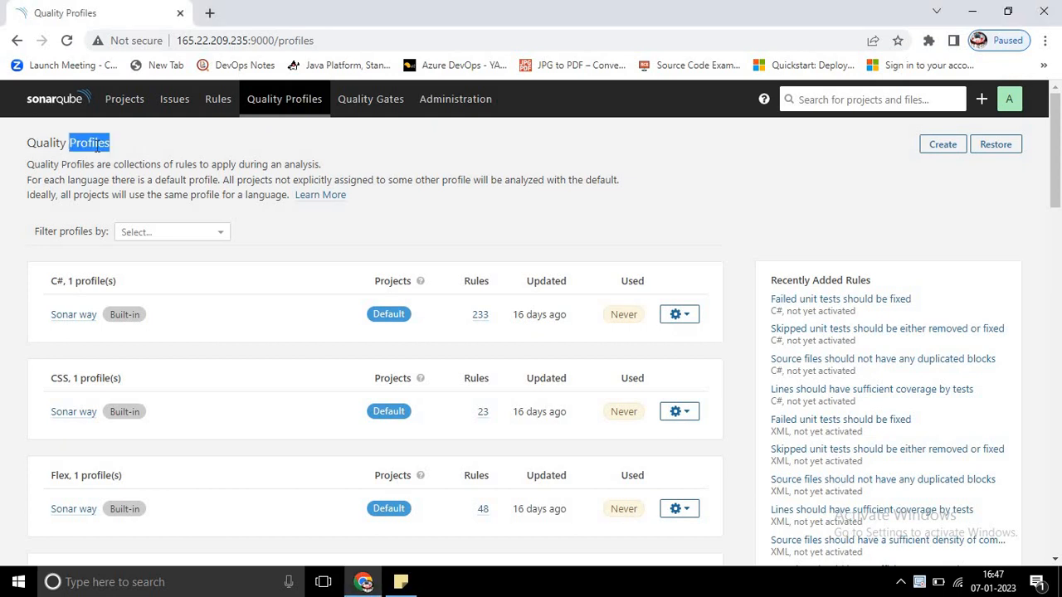
click(270, 219)
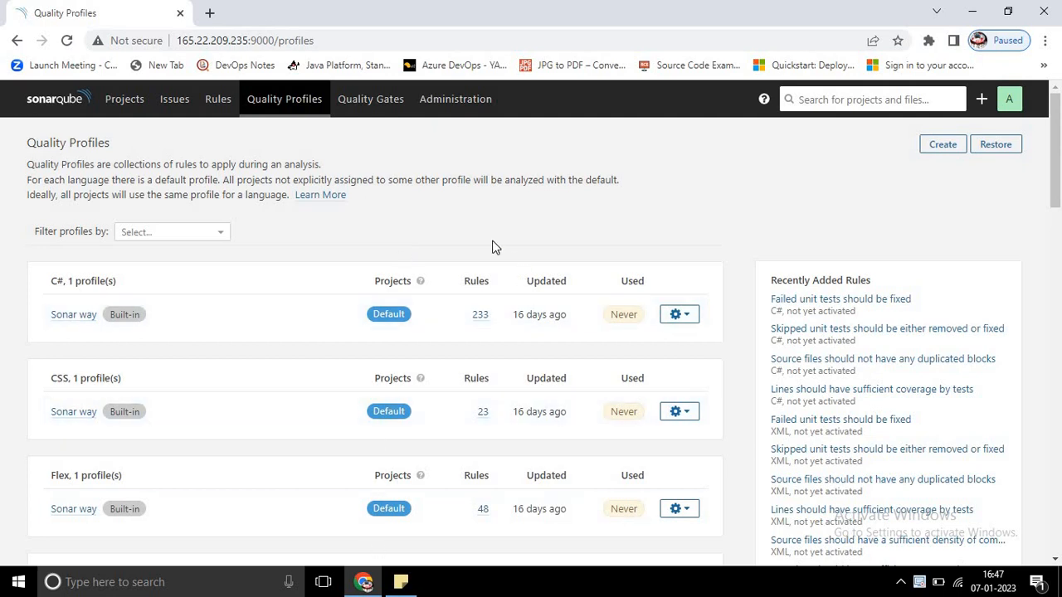
drag(1055, 119, 1056, 93)
Step: Filter the quality profiles by HTML to view that language's profiles, and clear the filter
click(217, 236)
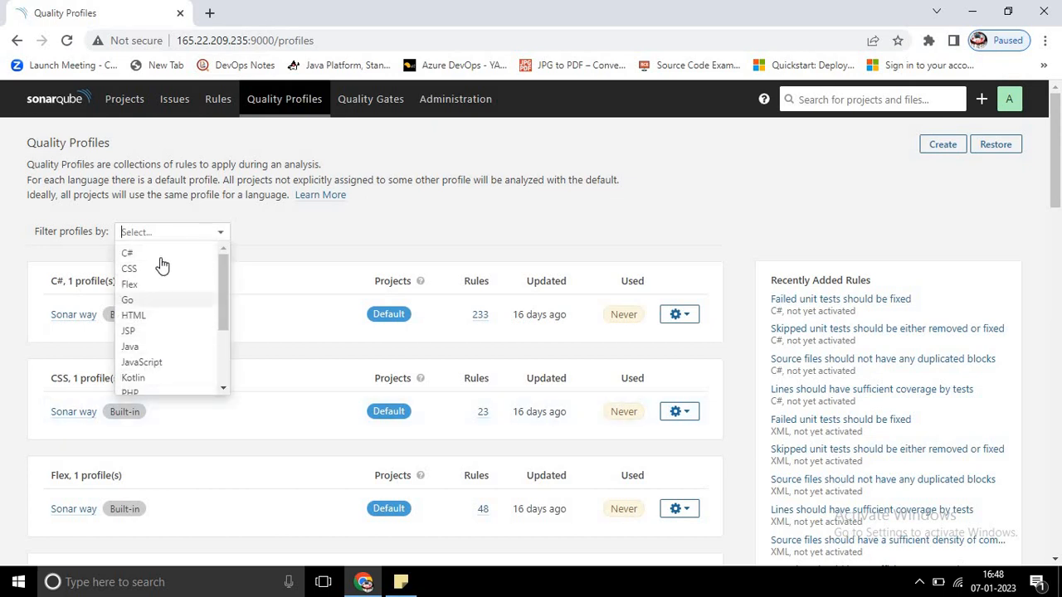
click(158, 314)
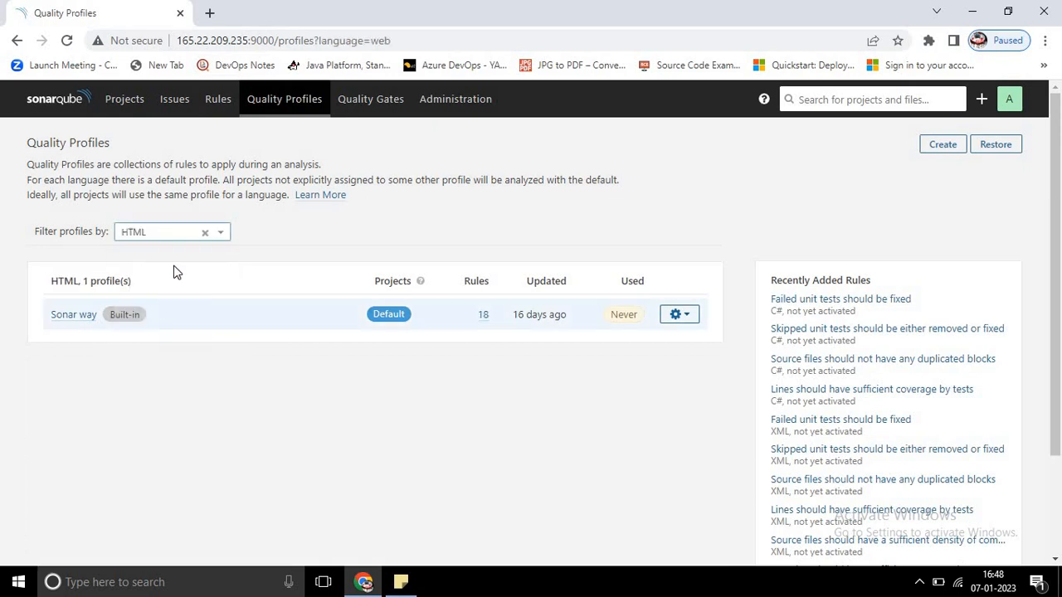
click(213, 233)
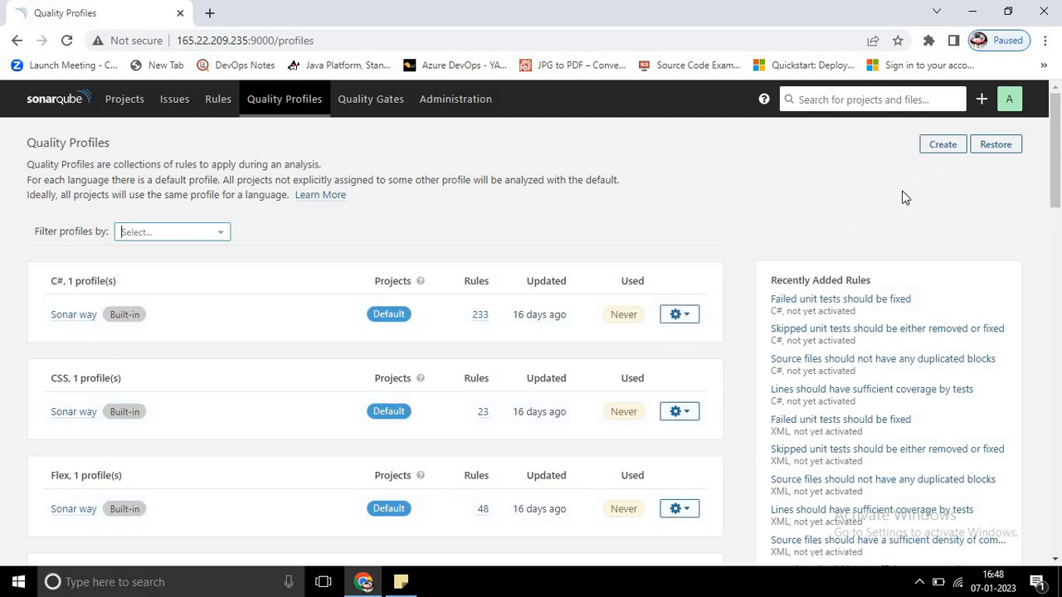
Step: Create a quality profile named "New Profile" for the Flex language with Sonar way (Built-in) as its parent
click(941, 150)
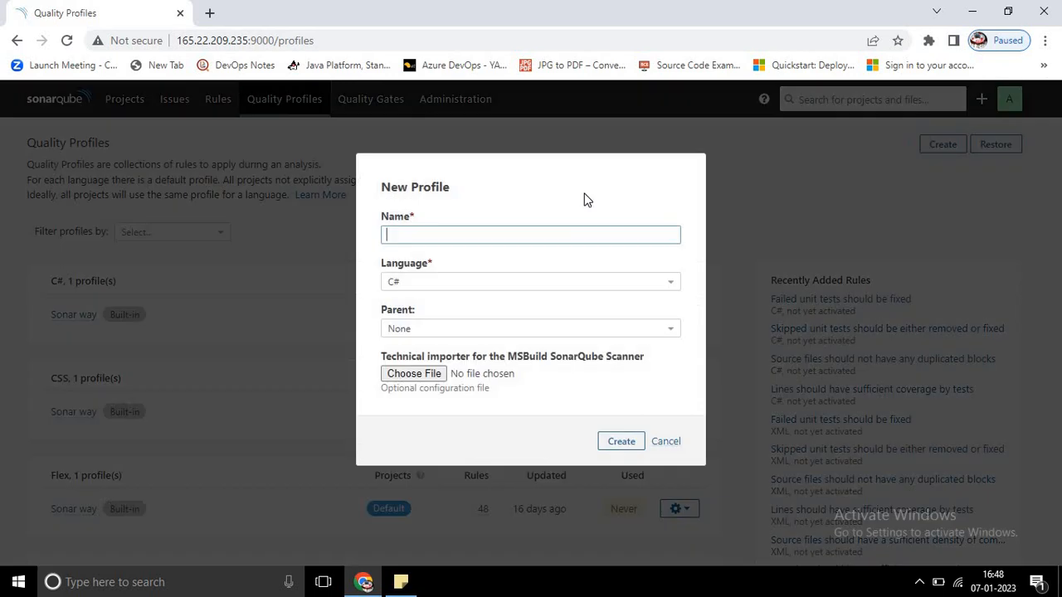
click(467, 234)
text(New Profile)
click(450, 283)
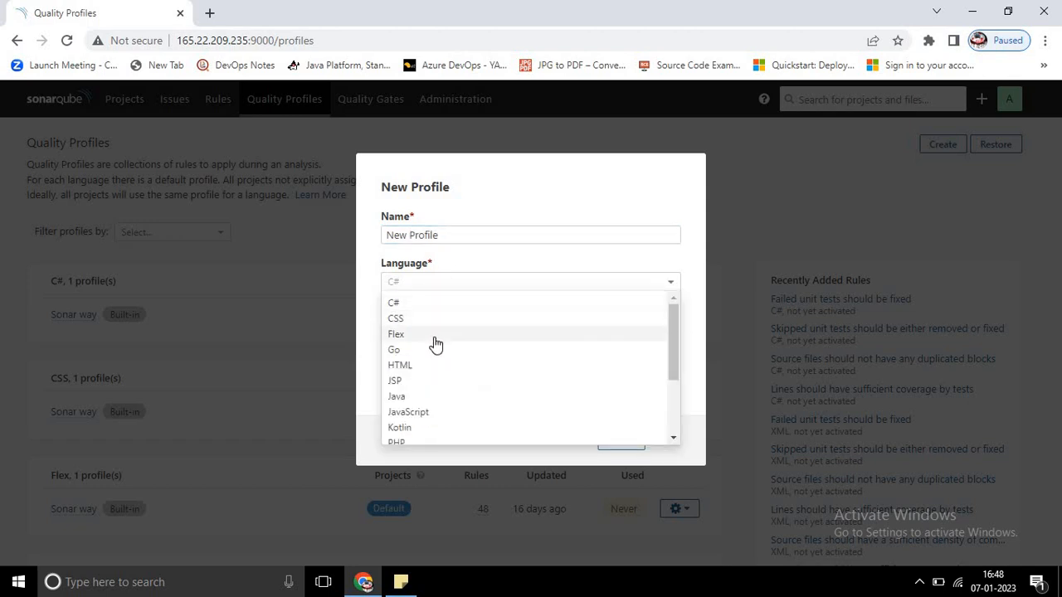
click(434, 335)
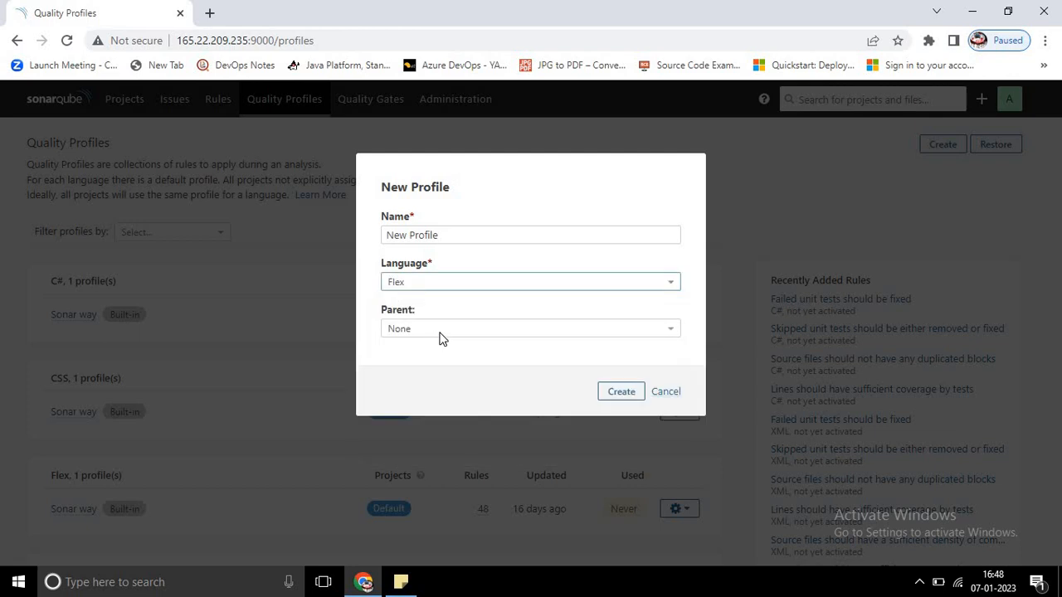
click(444, 330)
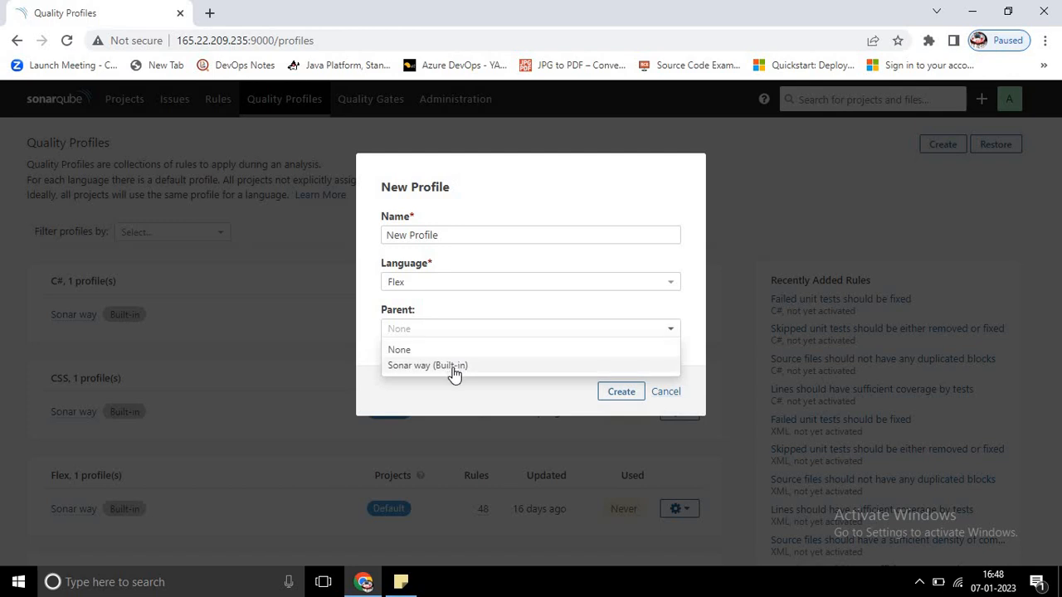
click(453, 369)
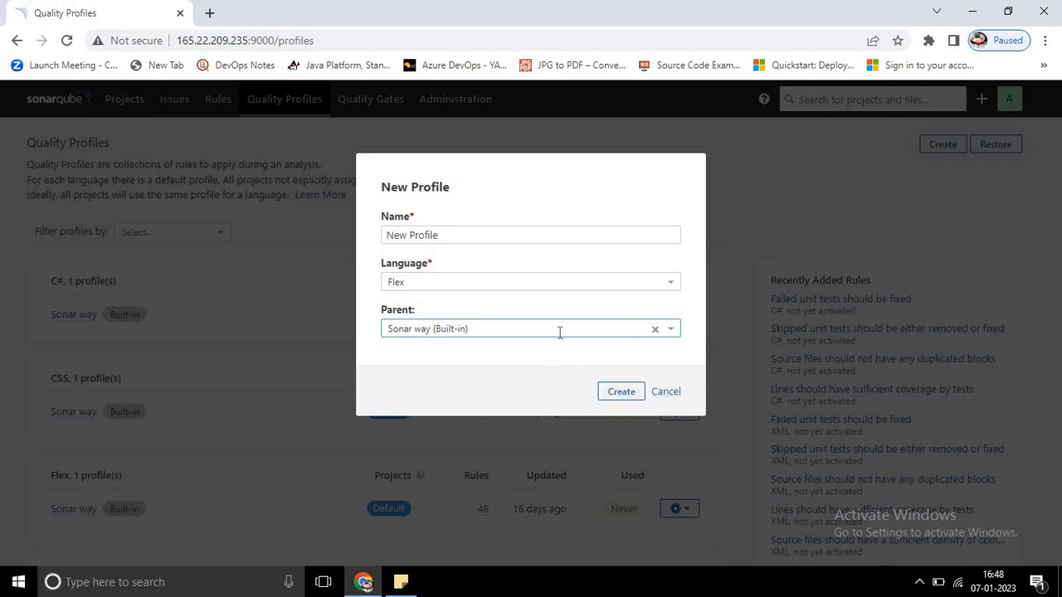
click(620, 392)
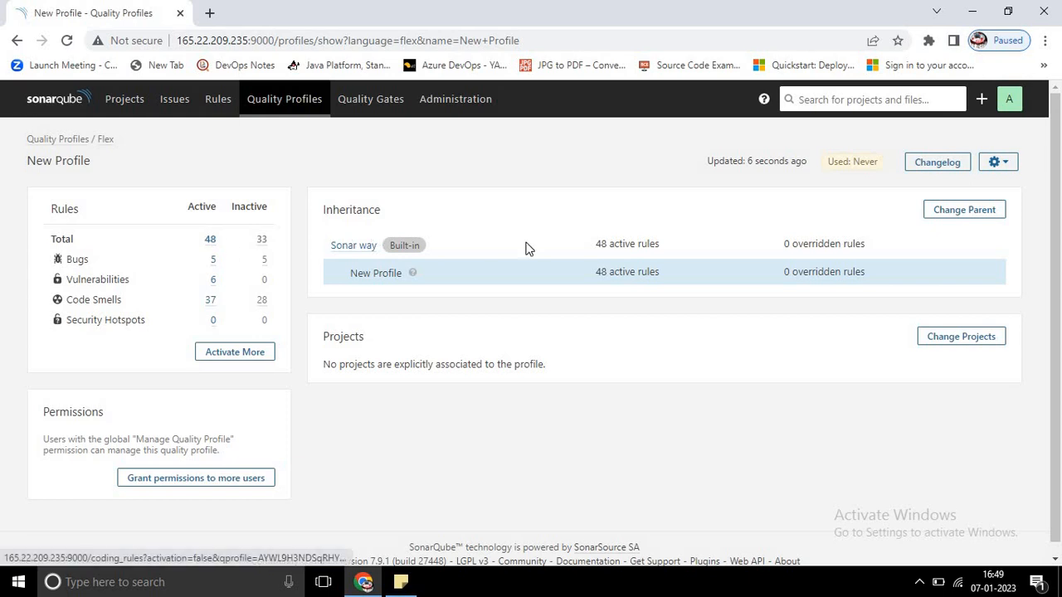
double_click(598, 243)
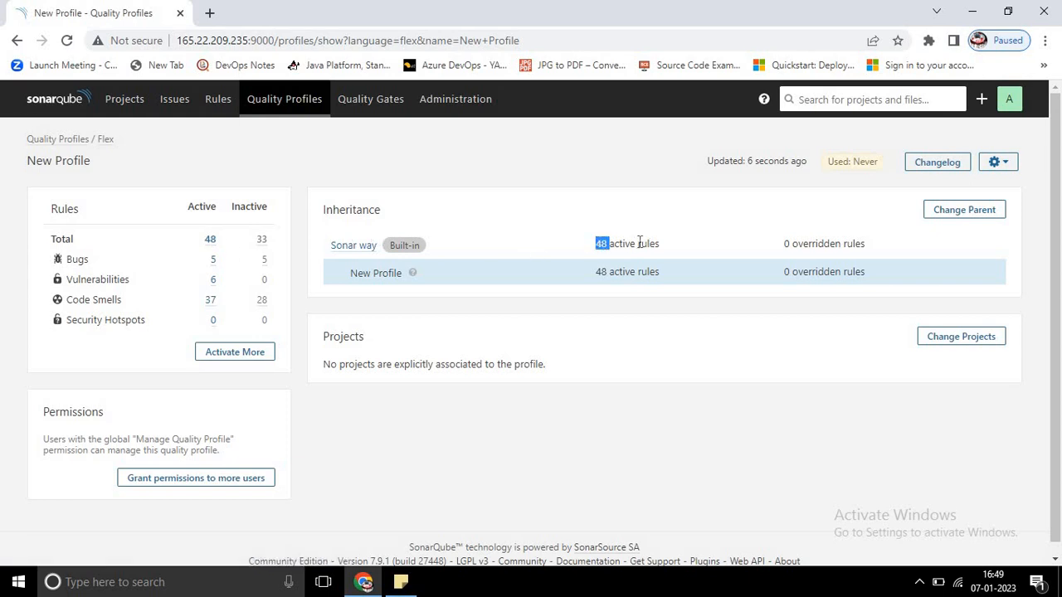
click(639, 243)
Step: Activate the inactive "MovieClip.onEnterFrame" and "===" and "!==" rules in New Profile with their default severities
click(244, 355)
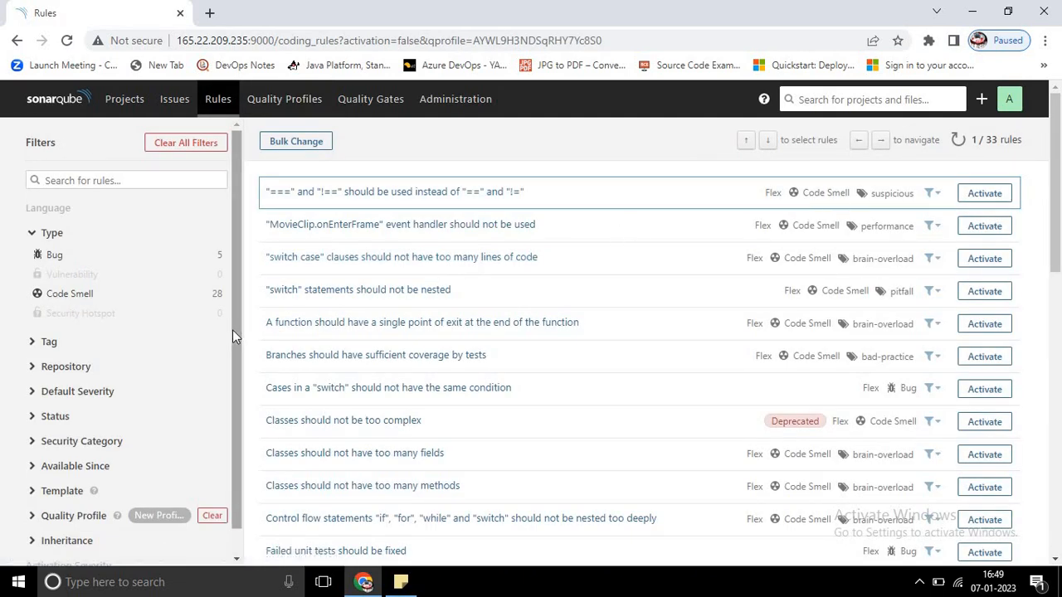
click(984, 225)
click(614, 364)
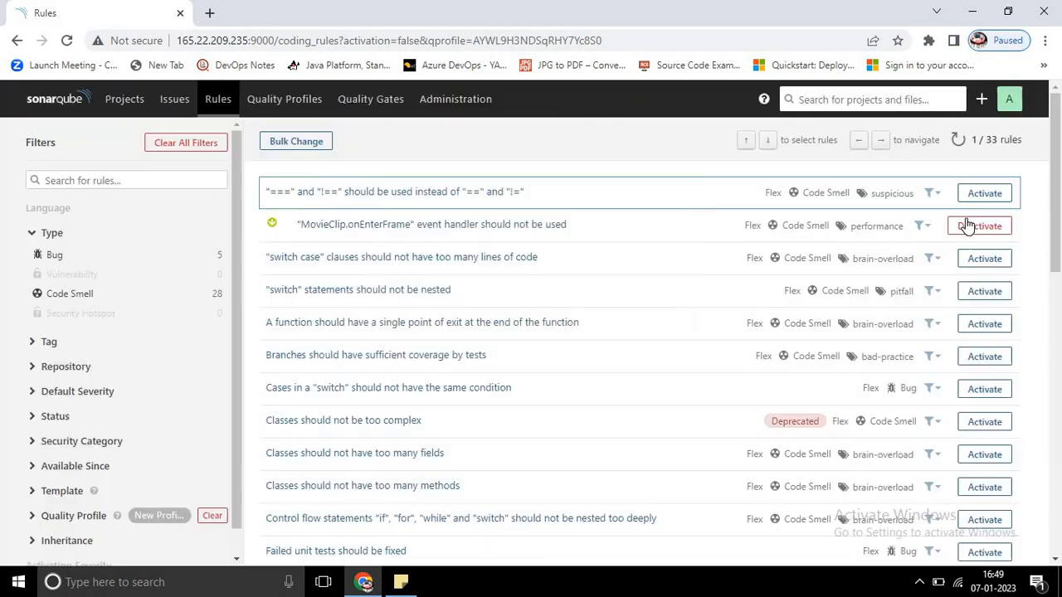
click(984, 194)
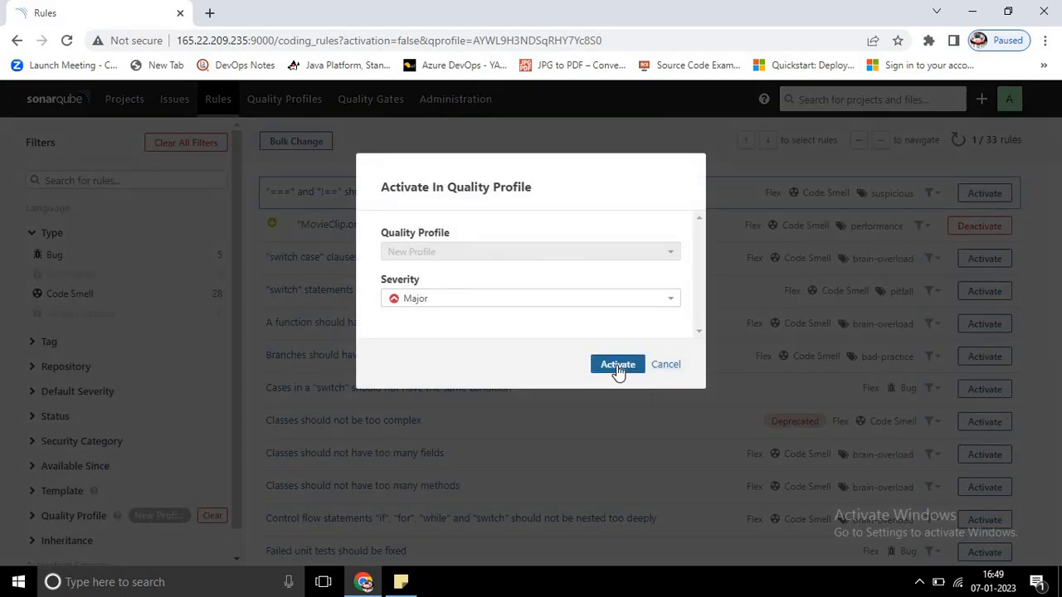
click(615, 365)
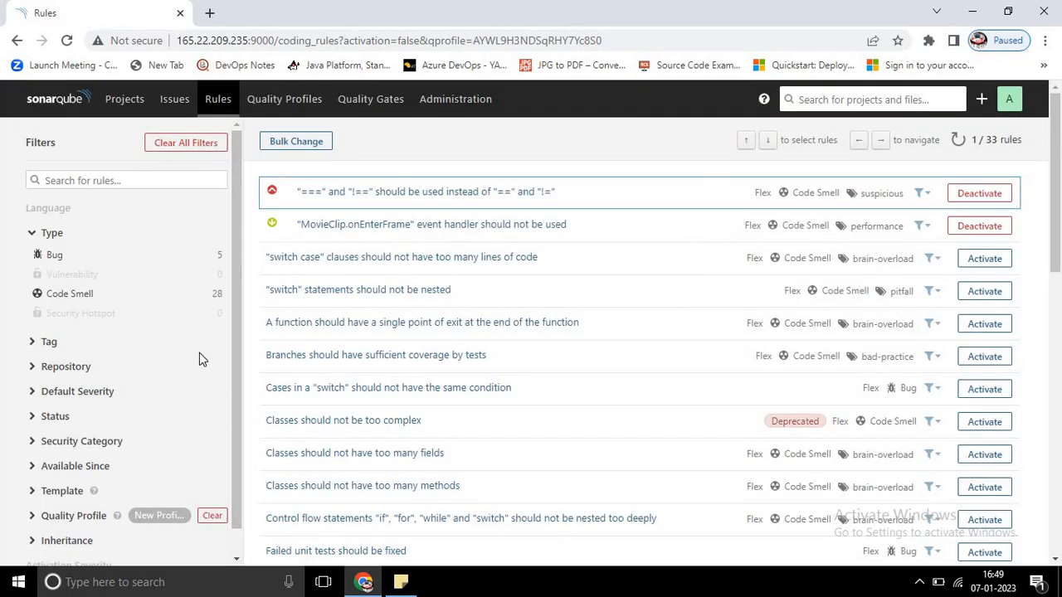
Step: Return to the quality profiles list and filter it by Flex to check New Profile's rules
click(290, 112)
click(184, 231)
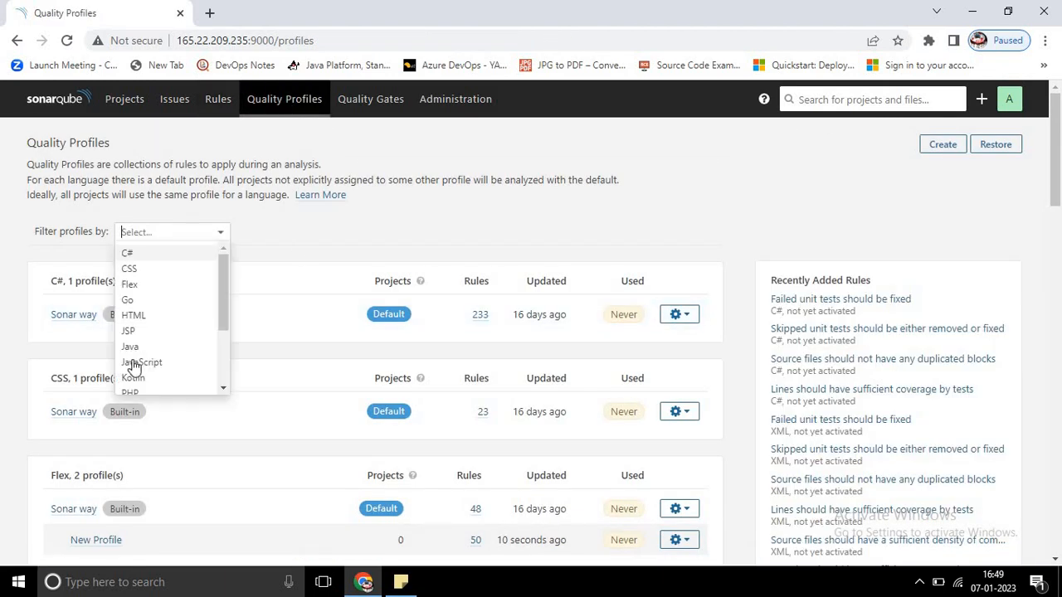
click(186, 284)
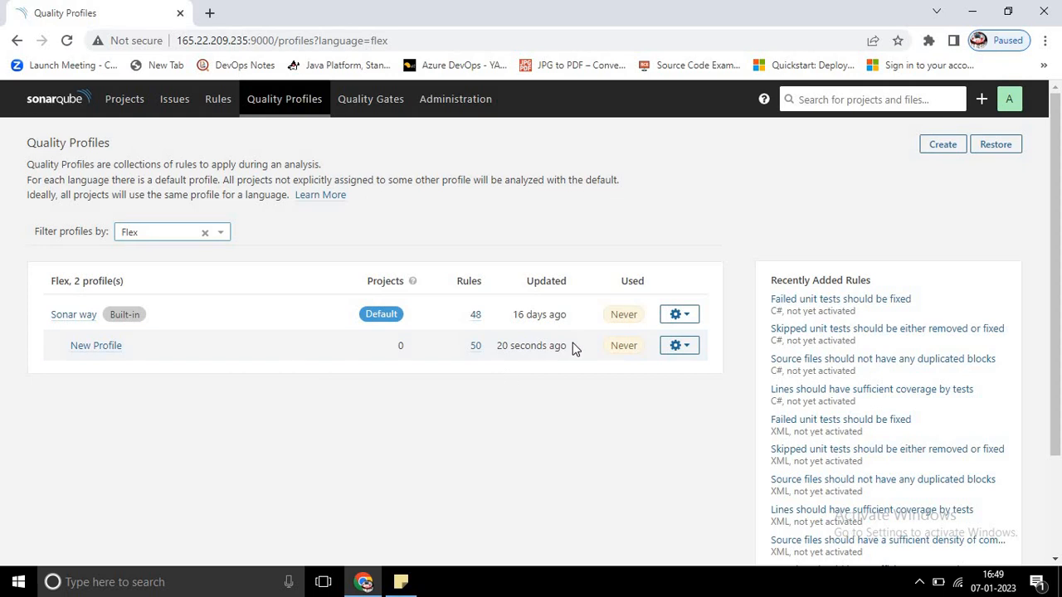
Step: Create a Flex quality profile named "Non Parent Profile" with the parent set to None
click(942, 144)
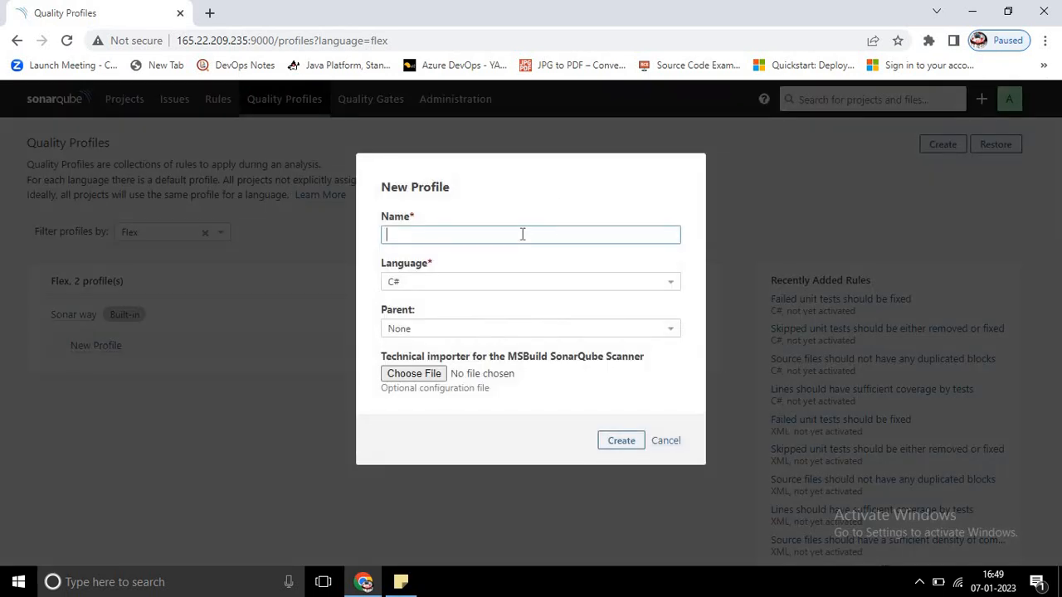
click(522, 234)
text(Non Parent Profile)
click(510, 280)
click(477, 335)
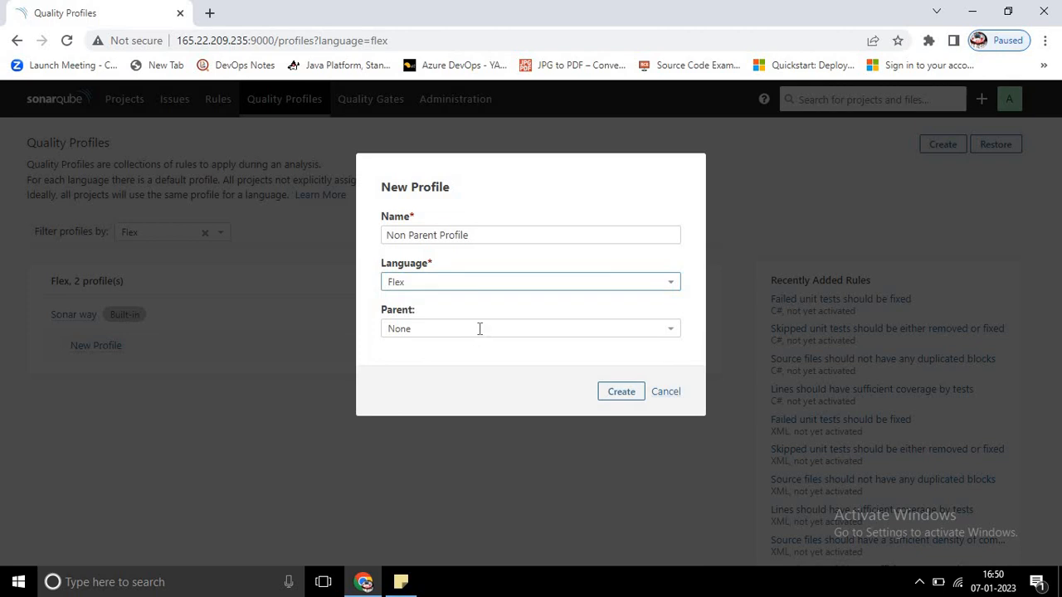
click(479, 328)
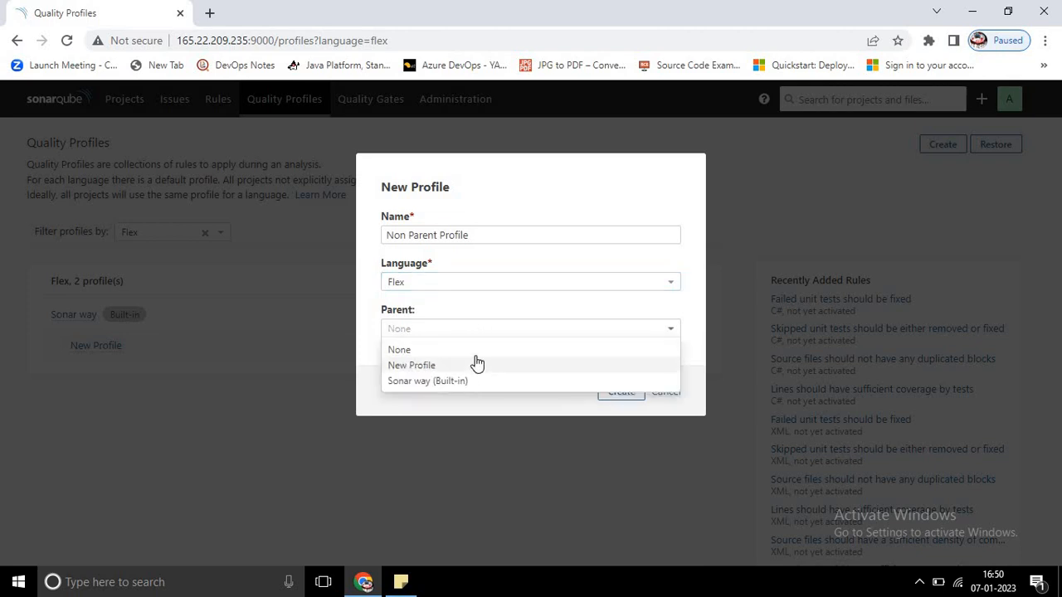
click(420, 355)
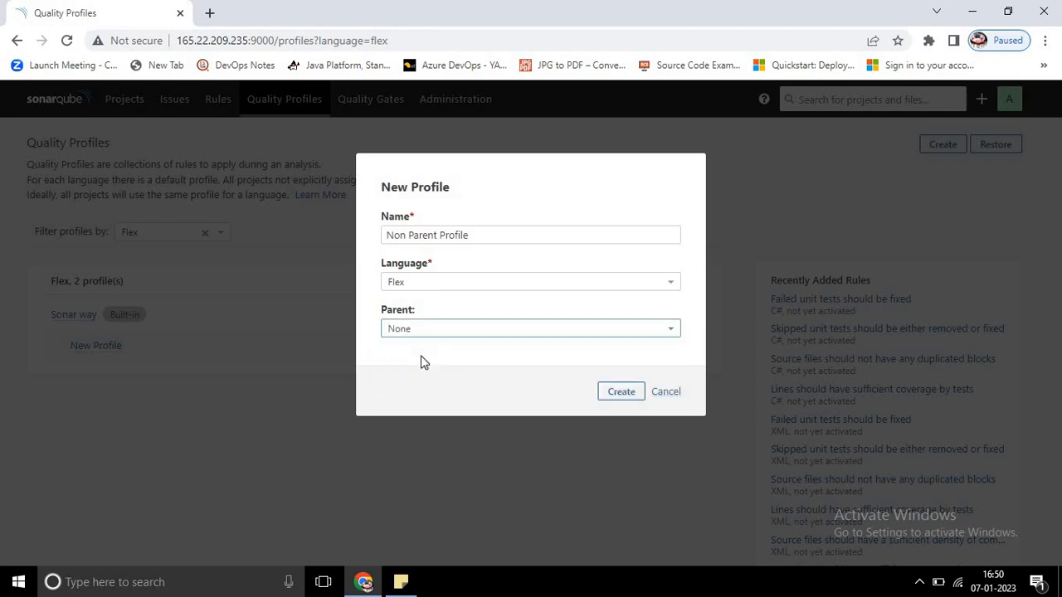
click(635, 394)
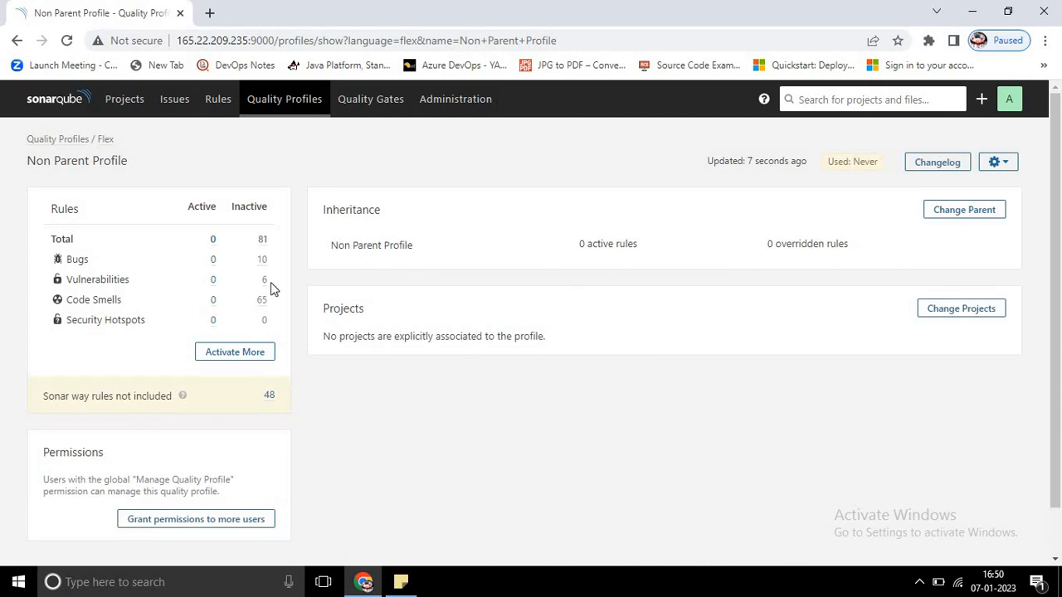
Step: Activate the first five inactive rules in Non Parent Profile, from "===" through "LocalConnection", with their default severities
click(236, 351)
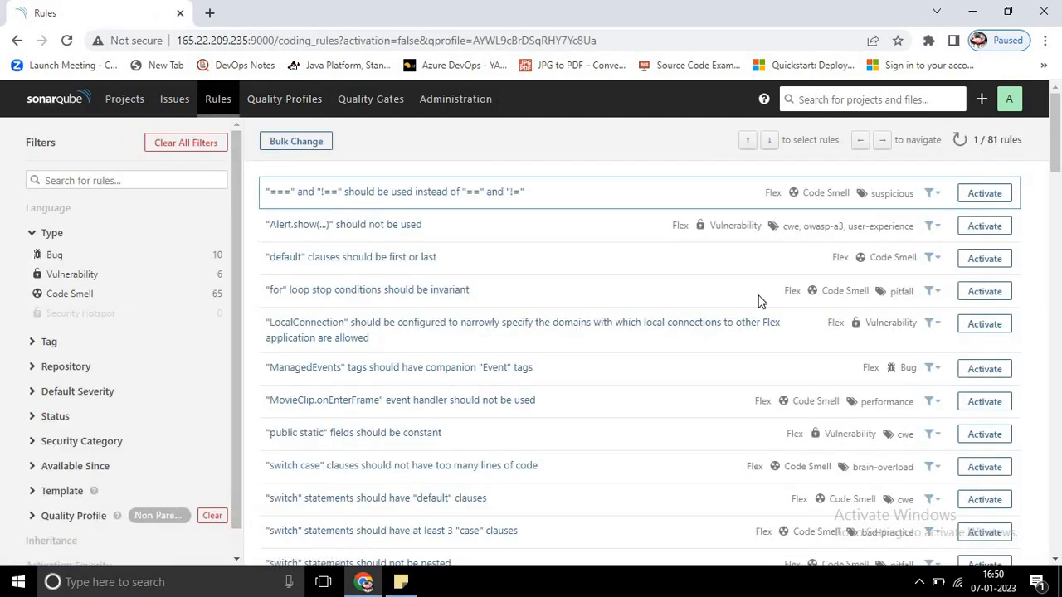
click(984, 194)
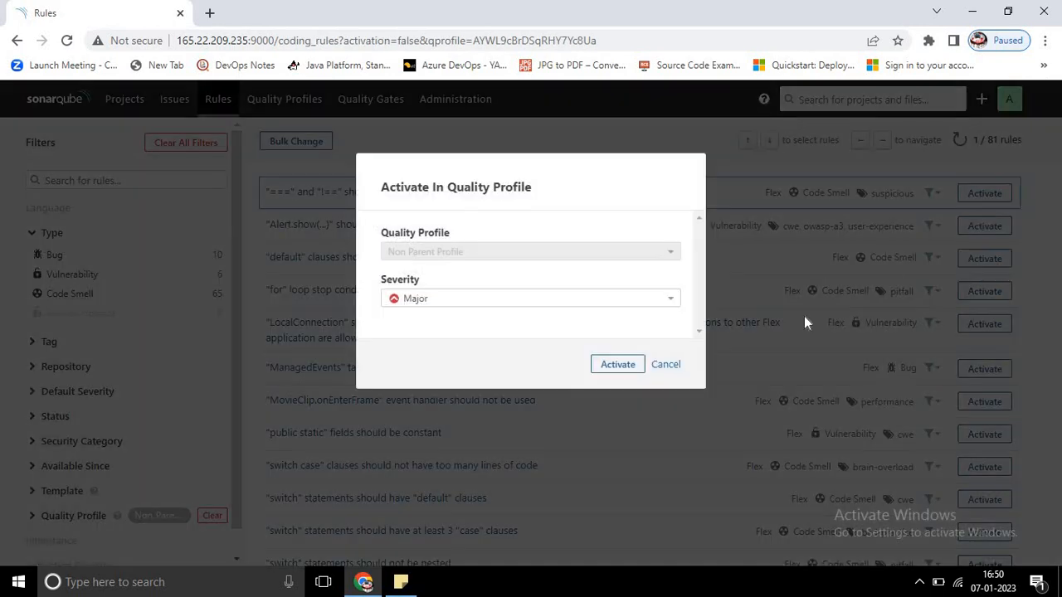
click(620, 367)
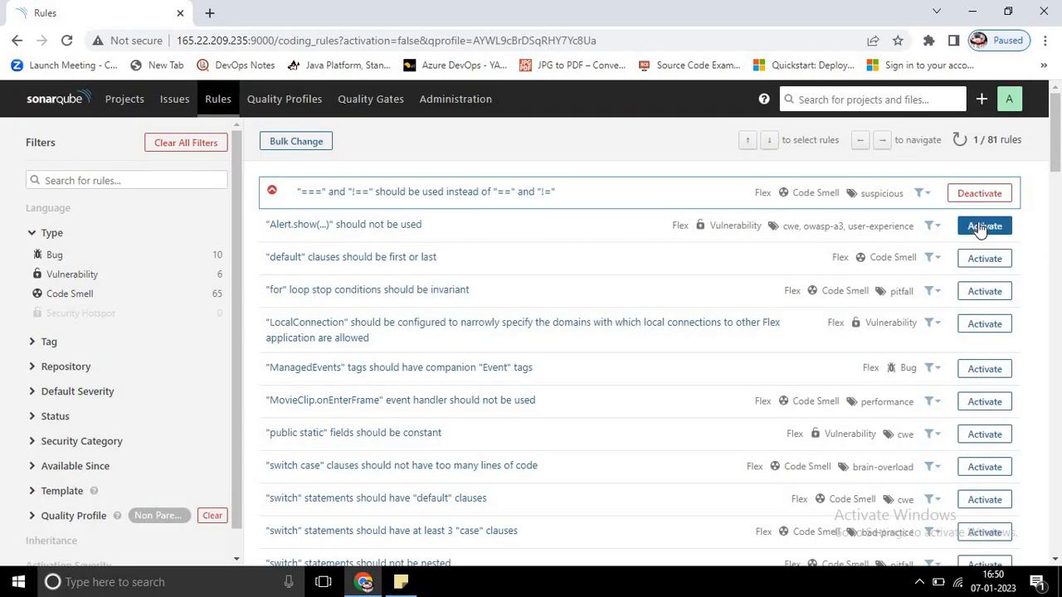
click(960, 227)
click(630, 367)
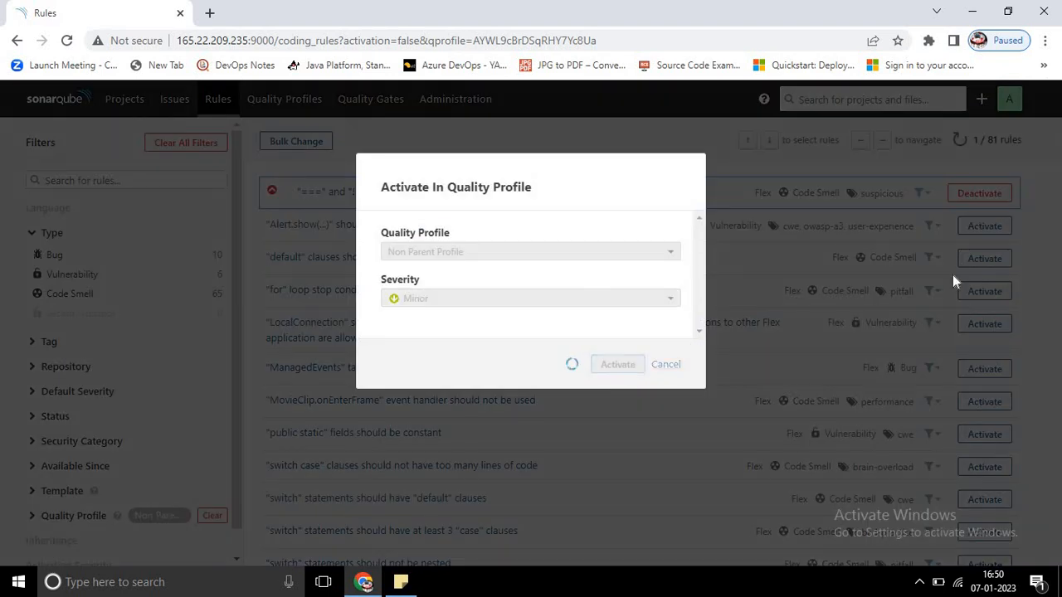
click(984, 260)
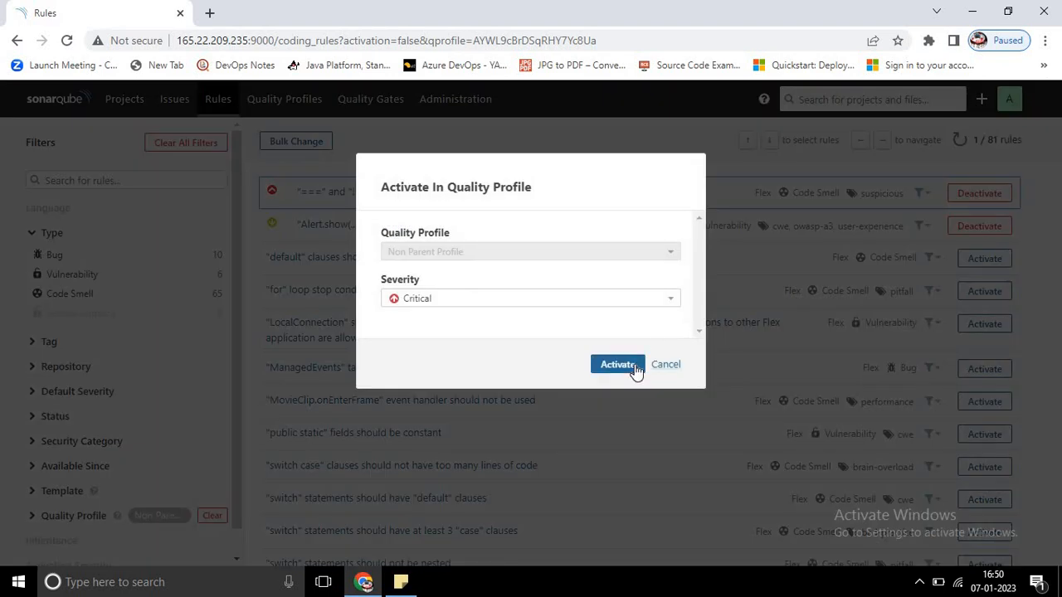
click(632, 369)
click(984, 291)
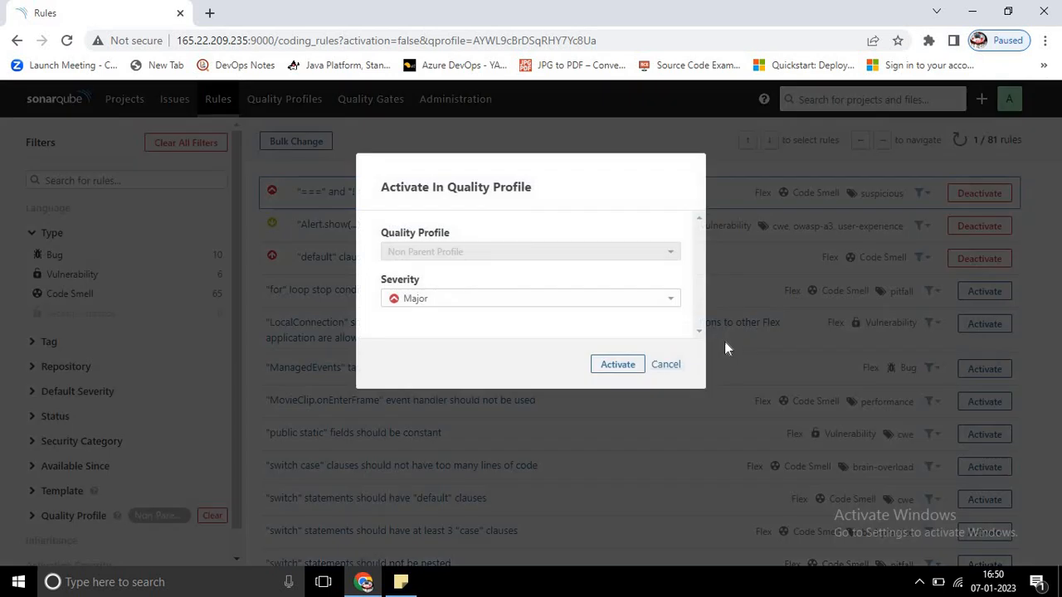
click(637, 368)
click(968, 325)
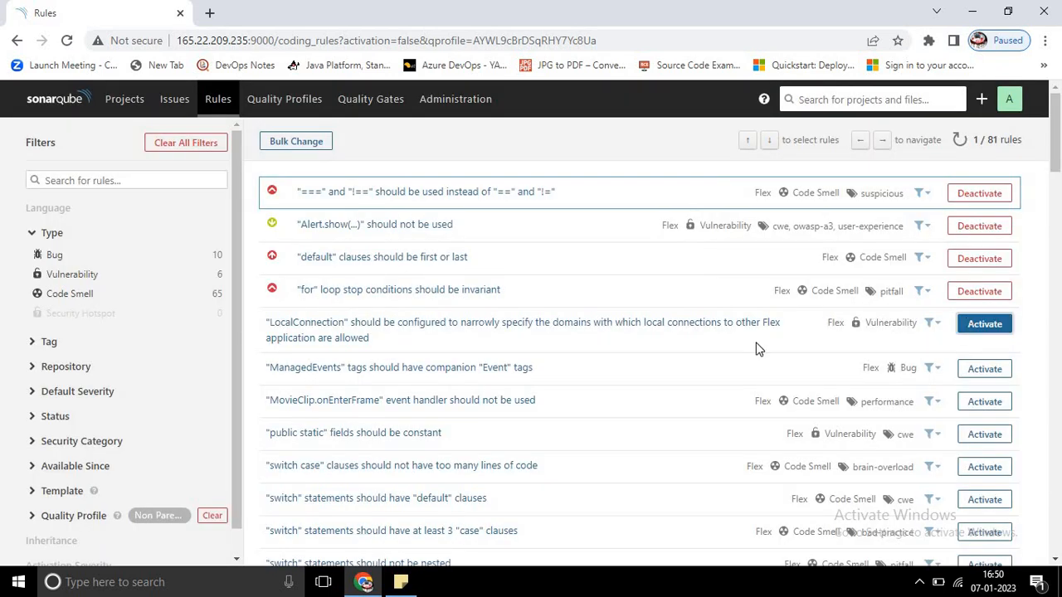
click(635, 367)
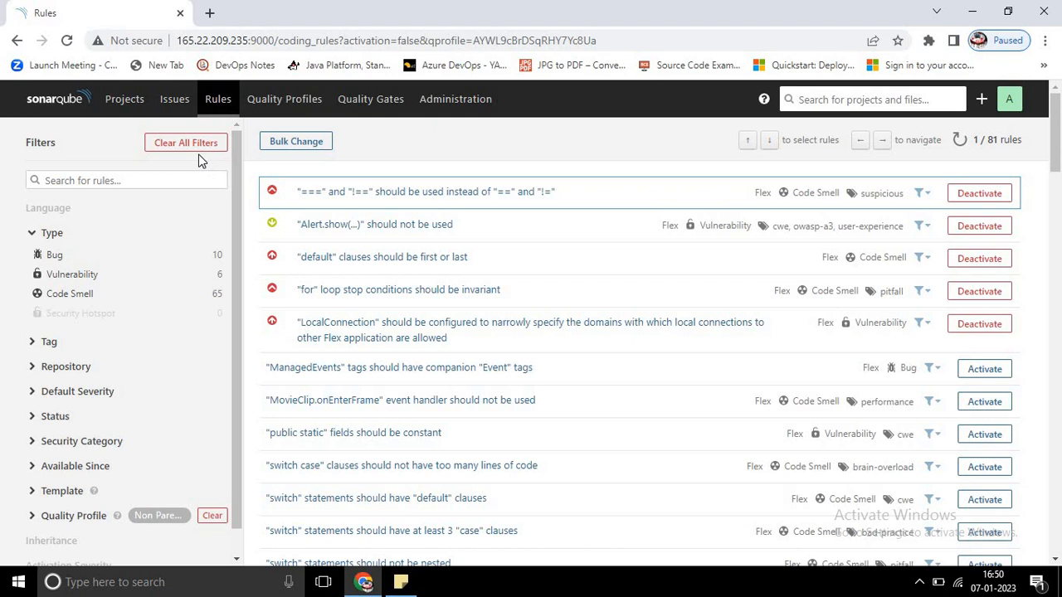
Step: Go back to the quality profiles and filter by Flex to compare the rules of Non Parent Profile, Sonar way and New Profile
click(199, 145)
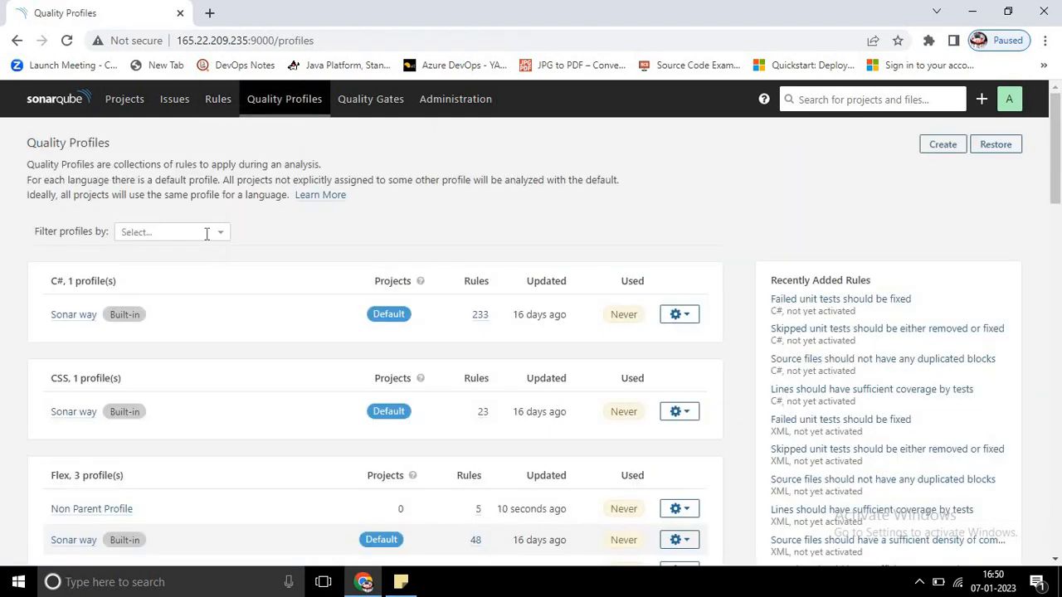
click(207, 234)
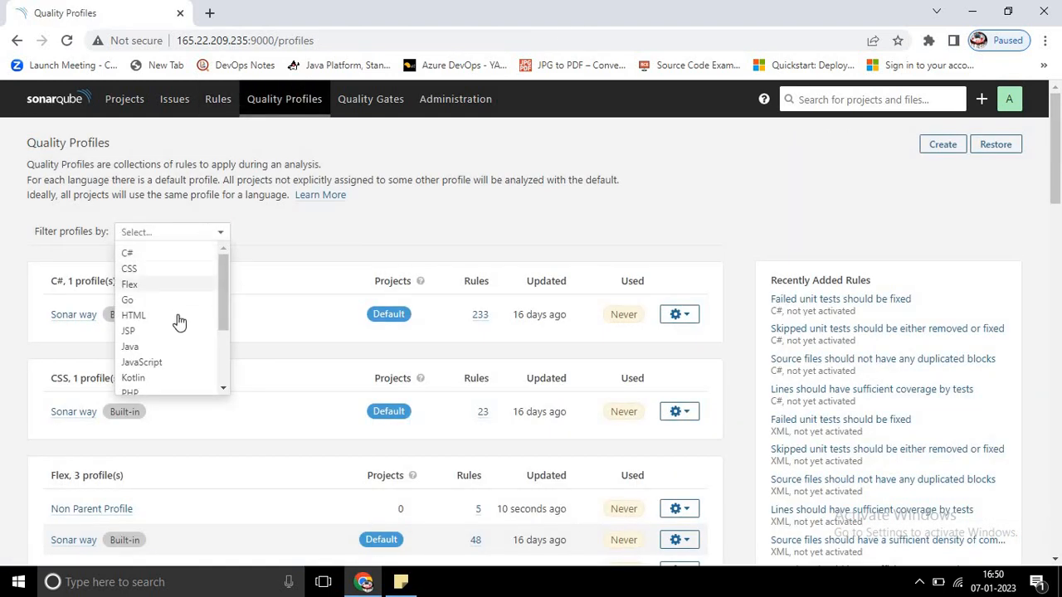
click(185, 286)
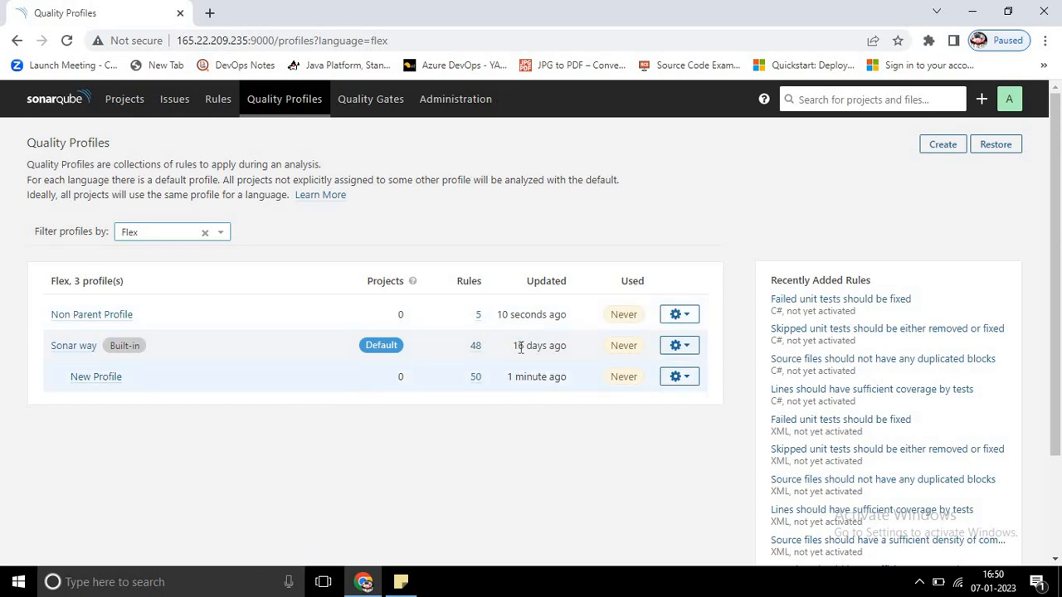
mouse_move(521, 349)
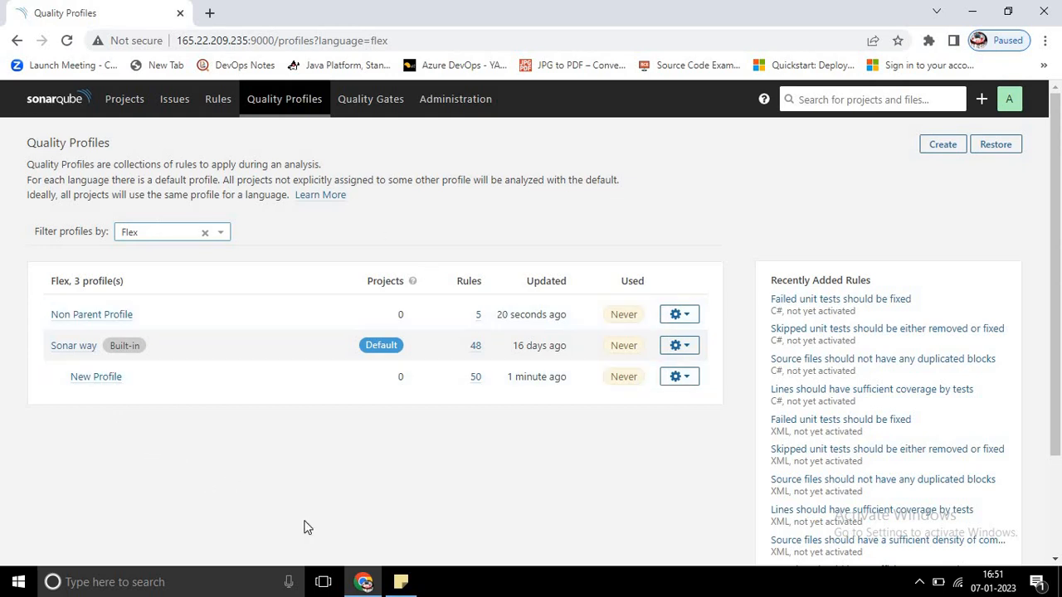
Step: Clear the Flex filter on the quality profiles list and filter it by Java instead
click(204, 234)
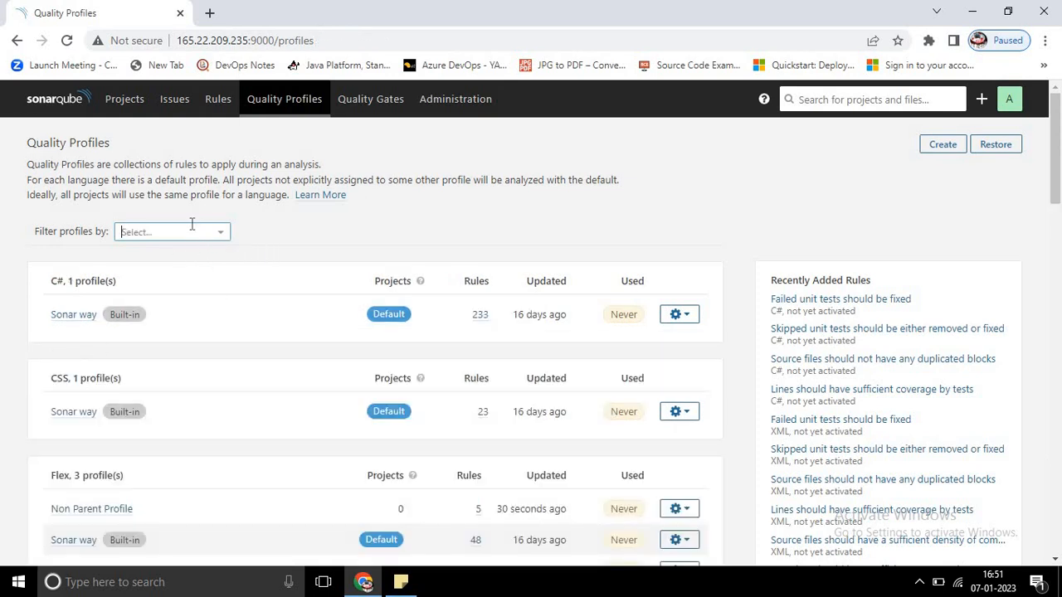
click(224, 240)
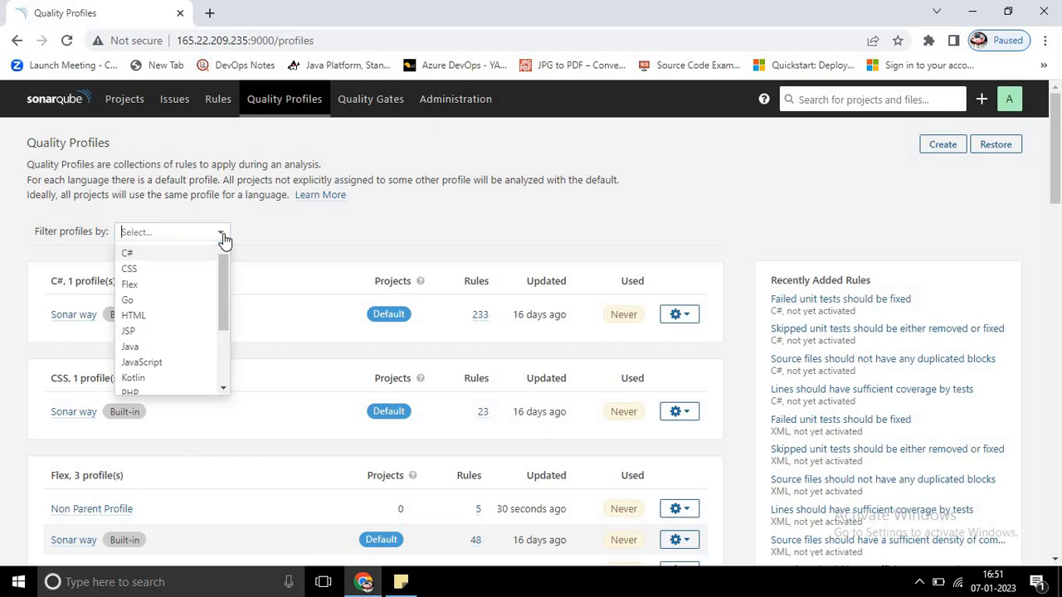
click(154, 346)
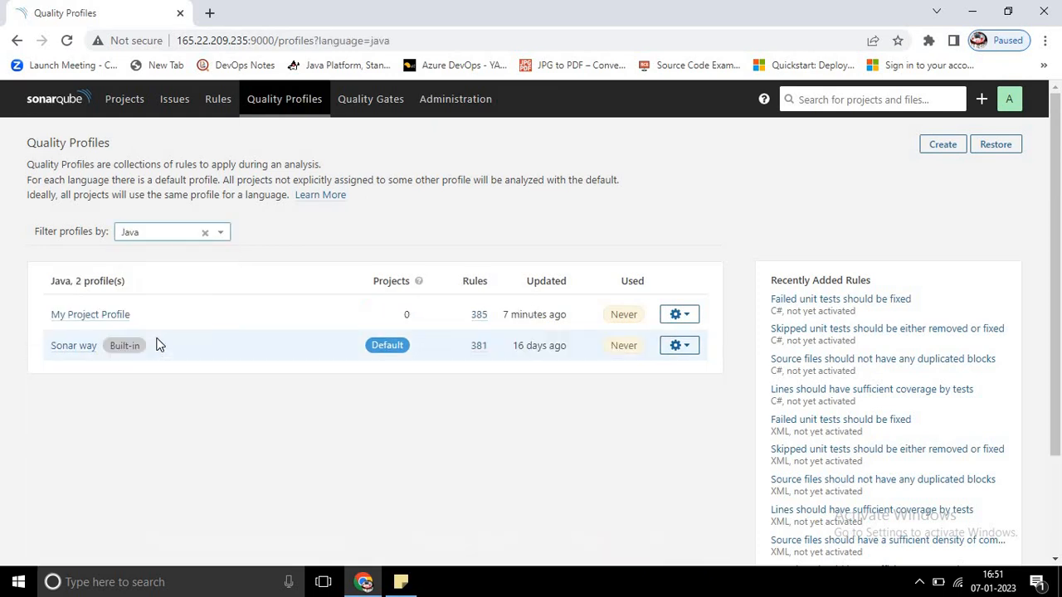
Step: Copy the built-in Java Sonar way profile under the new name "My Quality Copy Profile"
click(677, 346)
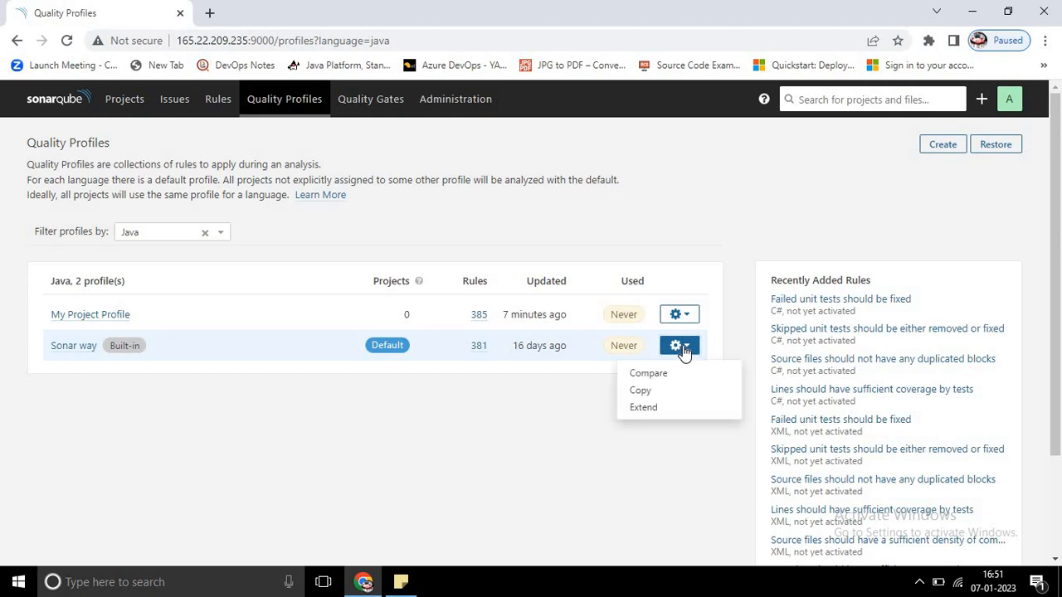
click(640, 390)
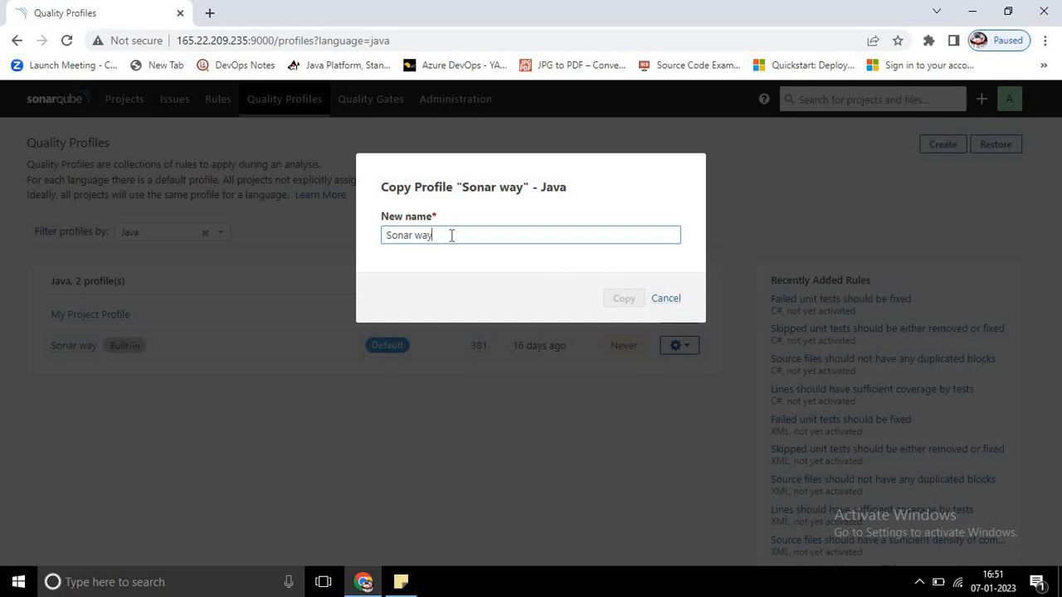
key(BackSpace)
key(BackSpace)
key(BackSpace)
key(BackSpace)
key(BackSpace)
key(BackSpace)
key(BackSpace)
key(BackSpace)
text(My)
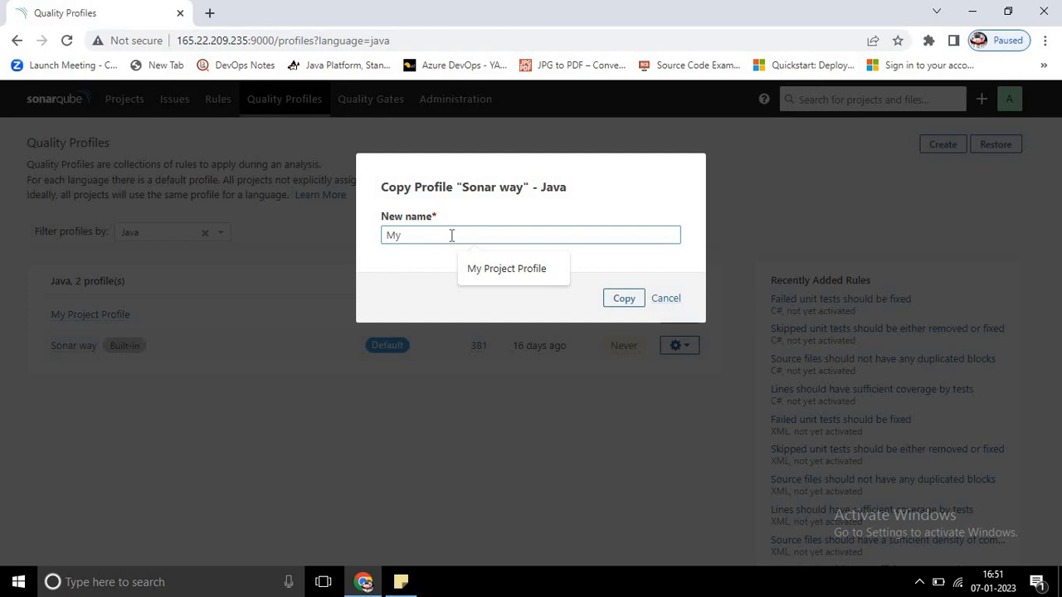
text( Quality Copy Profile)
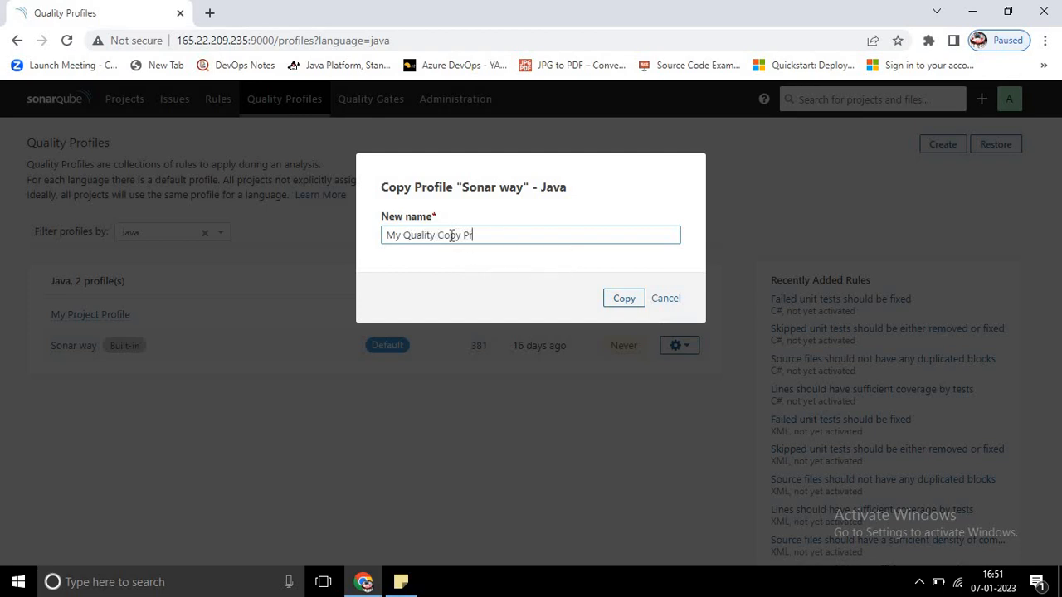
click(625, 299)
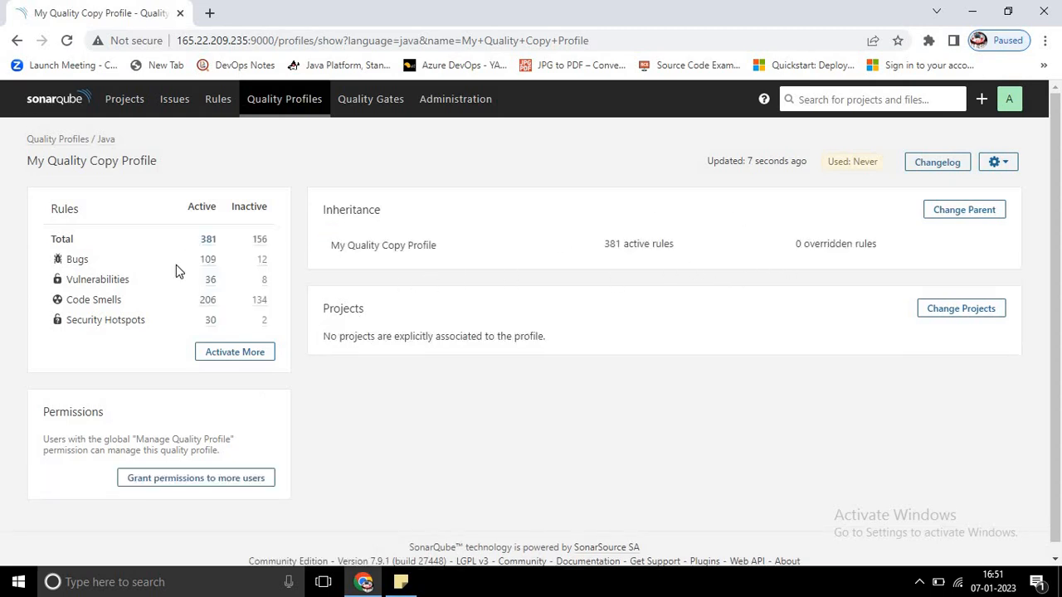
click(262, 354)
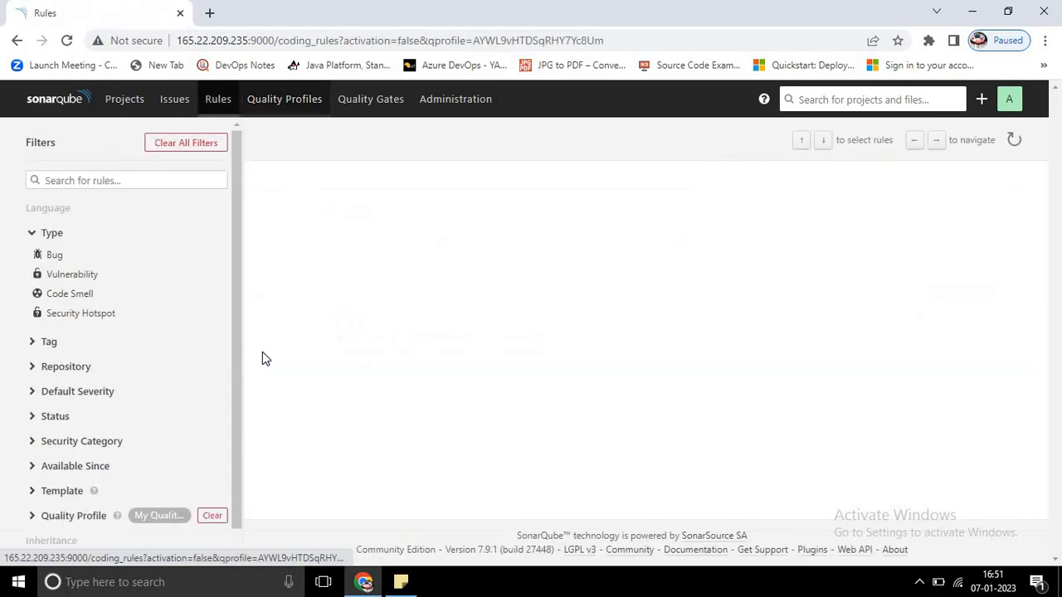
click(973, 225)
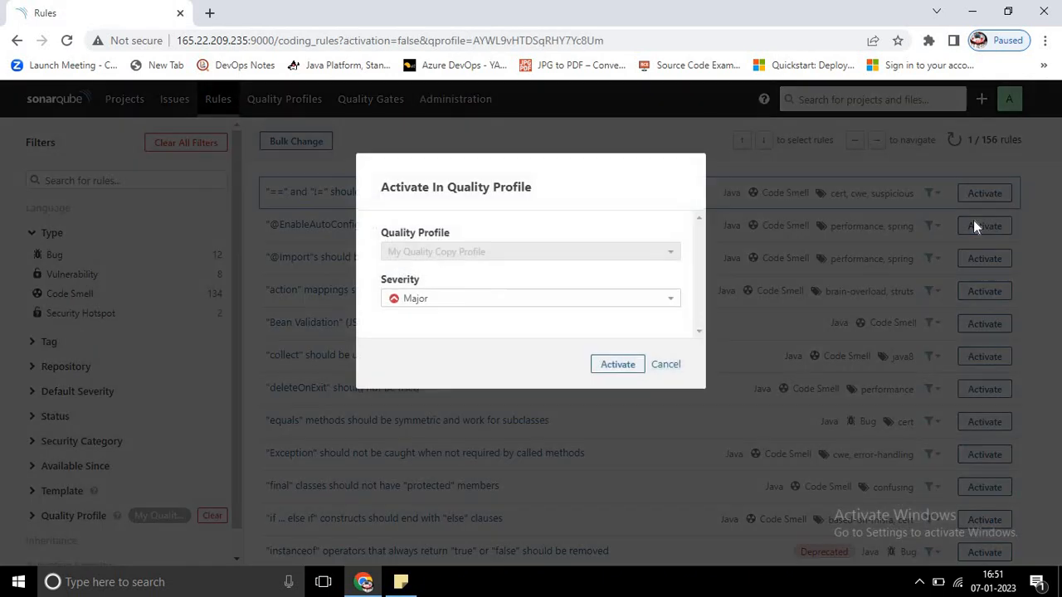
click(627, 369)
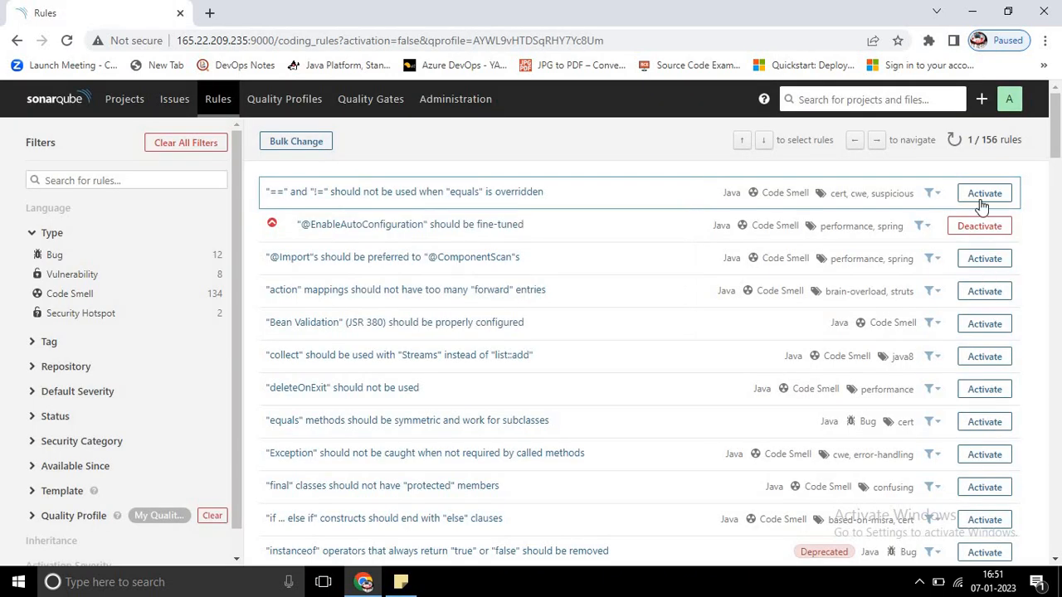
click(981, 196)
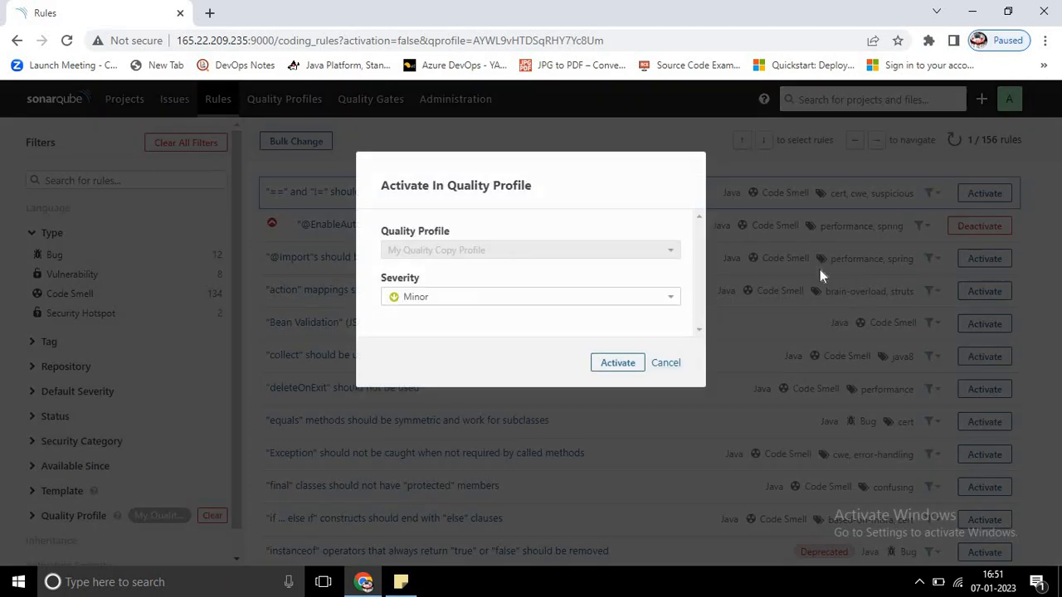
click(618, 365)
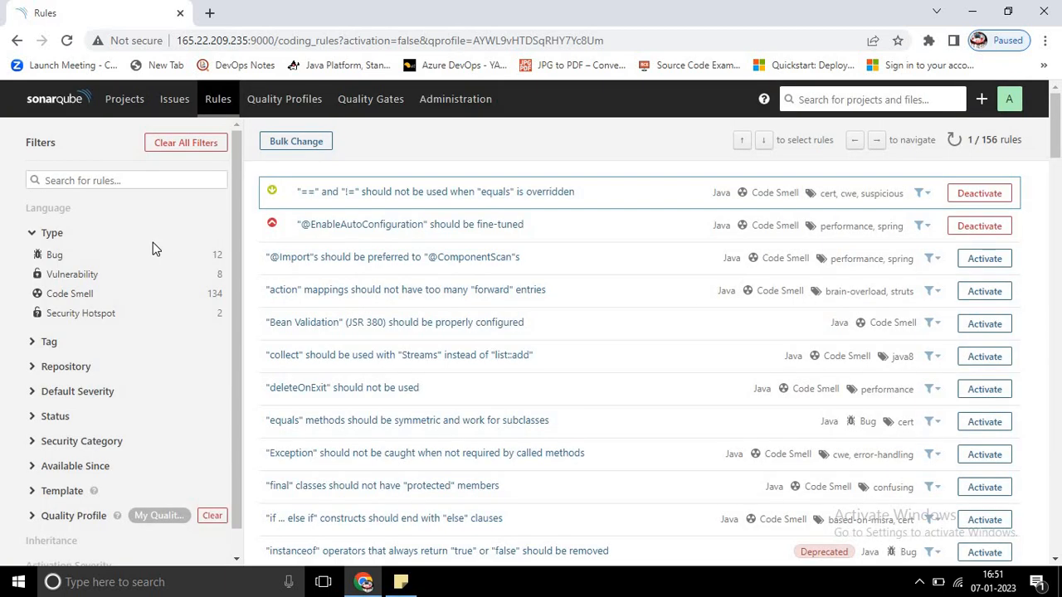
Step: Clear the rule filters, return to the quality profiles filtered by Java, and compare the rule counts of My Quality Copy Profile and Sonar way
click(180, 146)
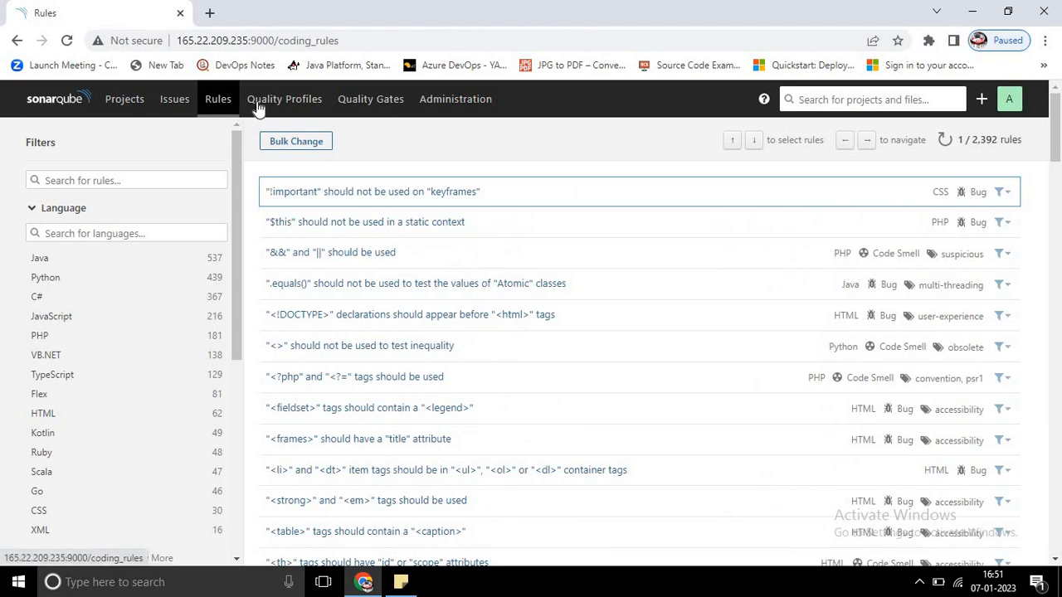
click(259, 103)
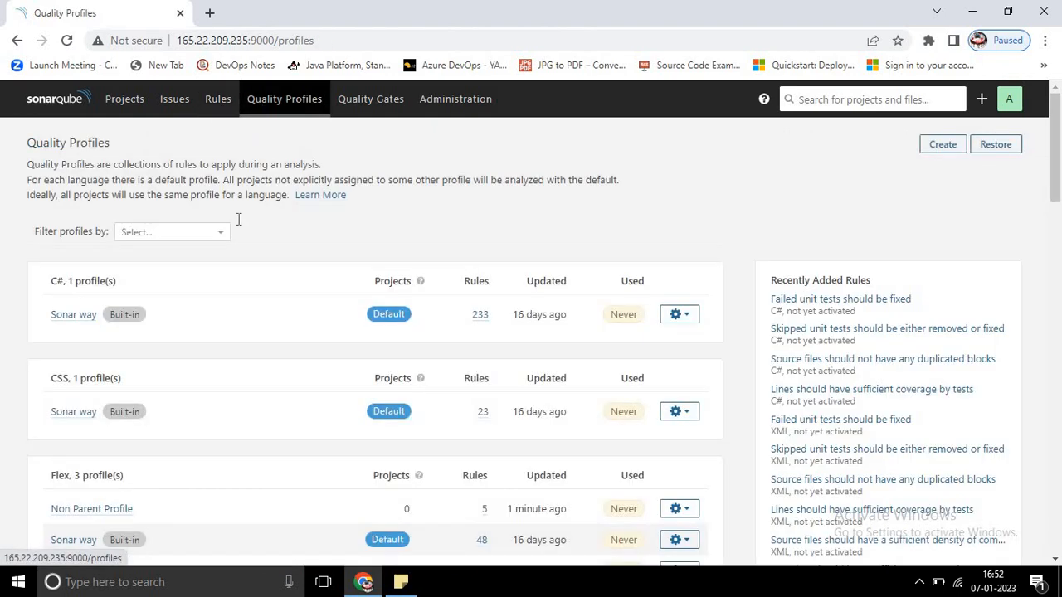
click(188, 232)
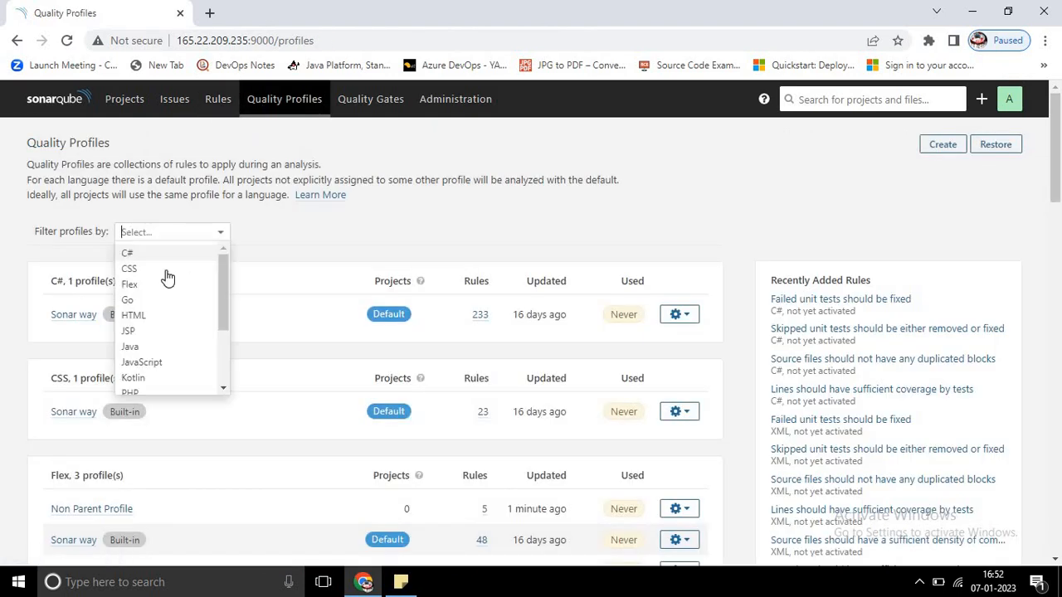
click(132, 346)
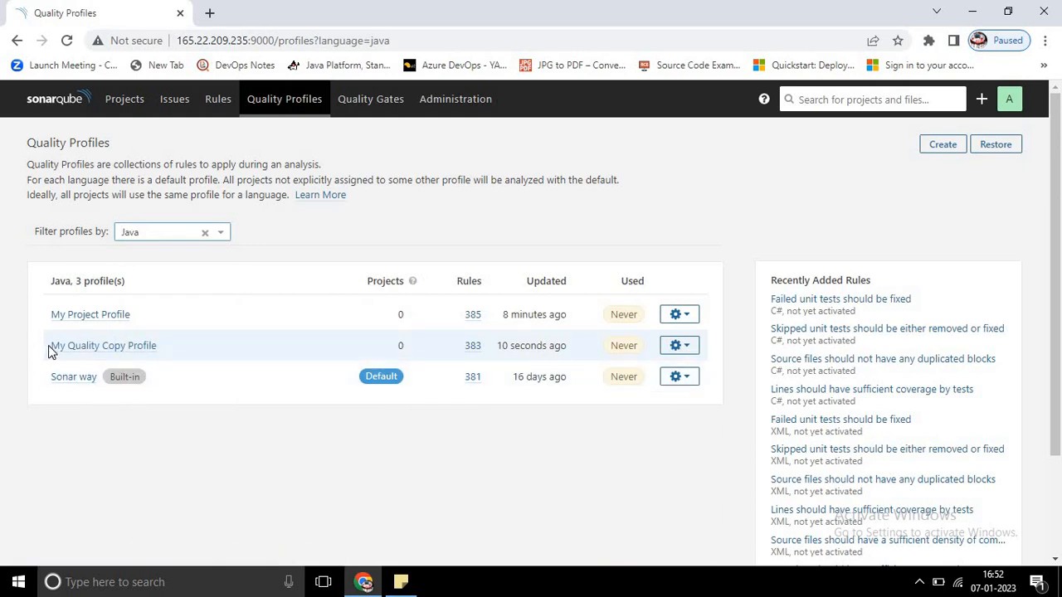
drag(48, 345, 169, 349)
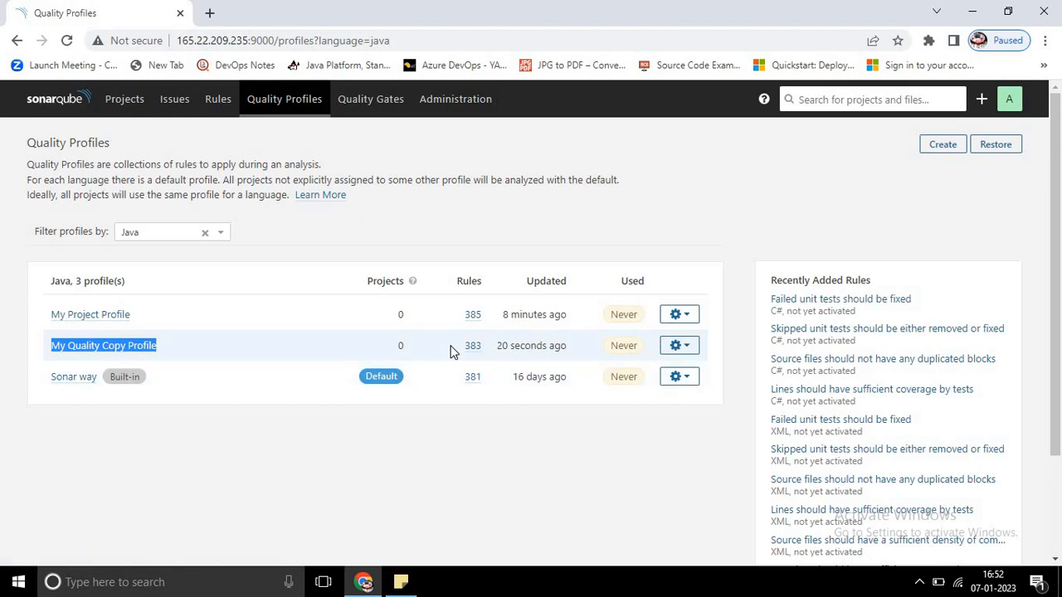
drag(463, 346, 493, 345)
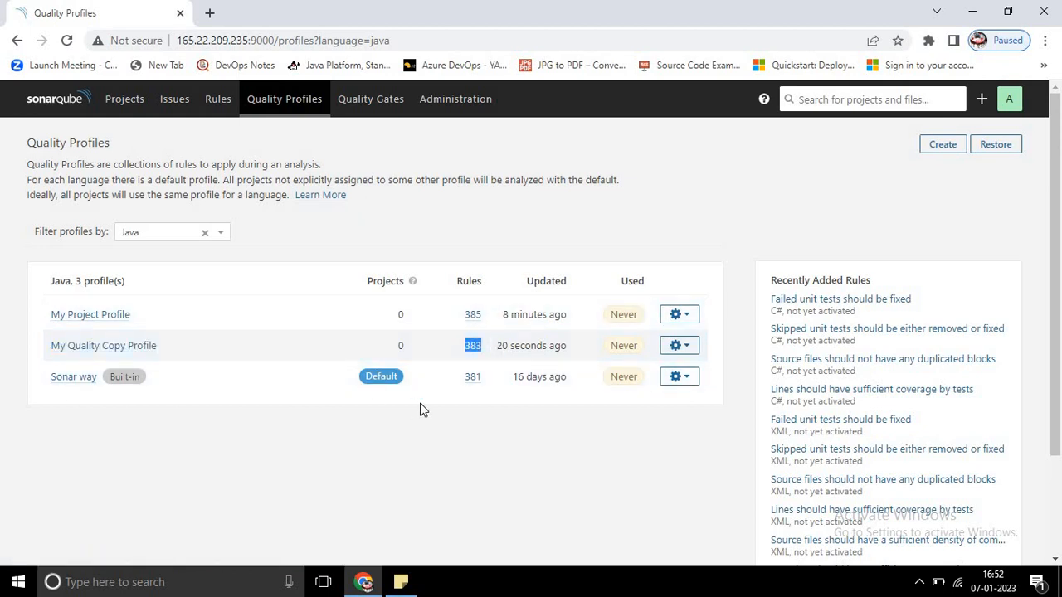
click(465, 384)
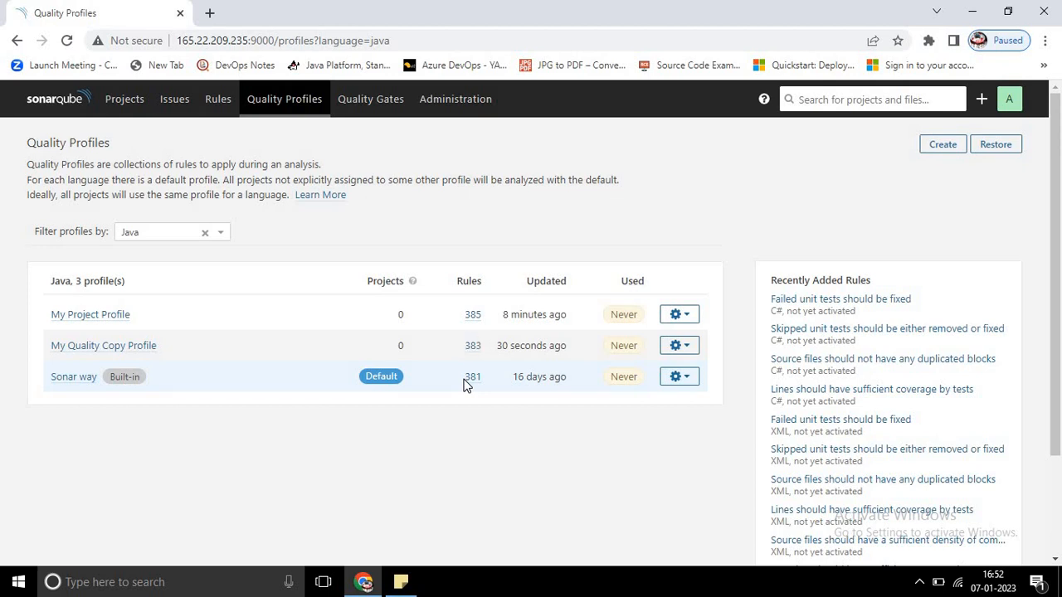
double_click(479, 379)
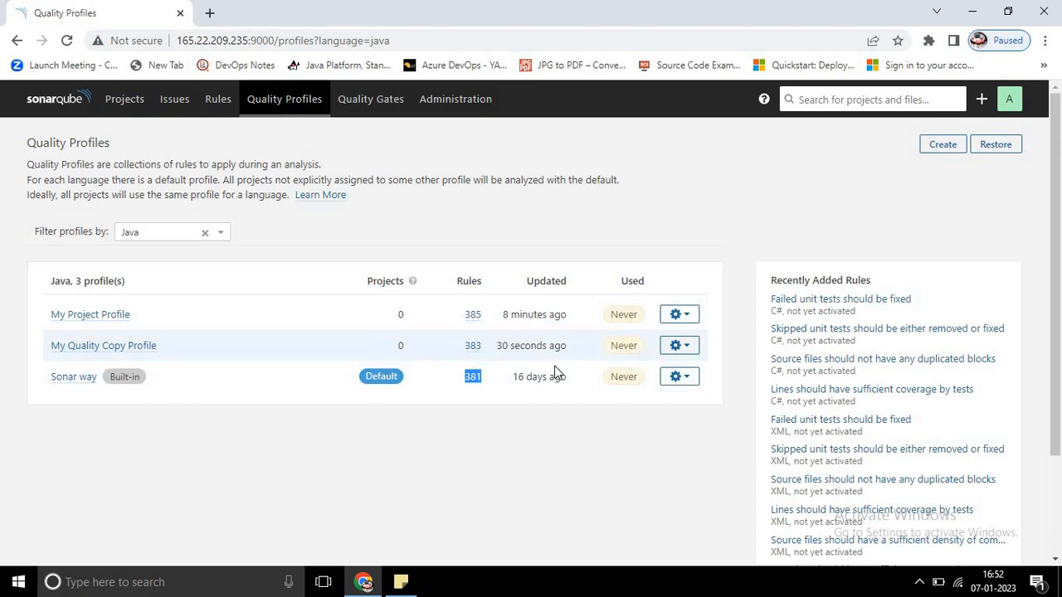
Step: Extend My Quality Copy Profile into a new Java profile named "ExtendProfile"
click(690, 348)
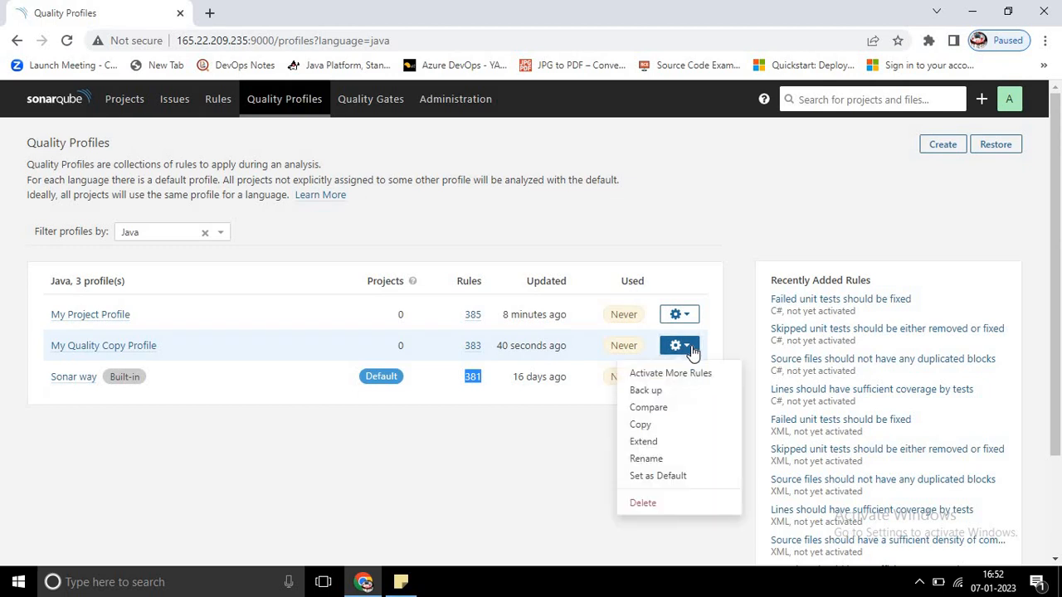
click(644, 442)
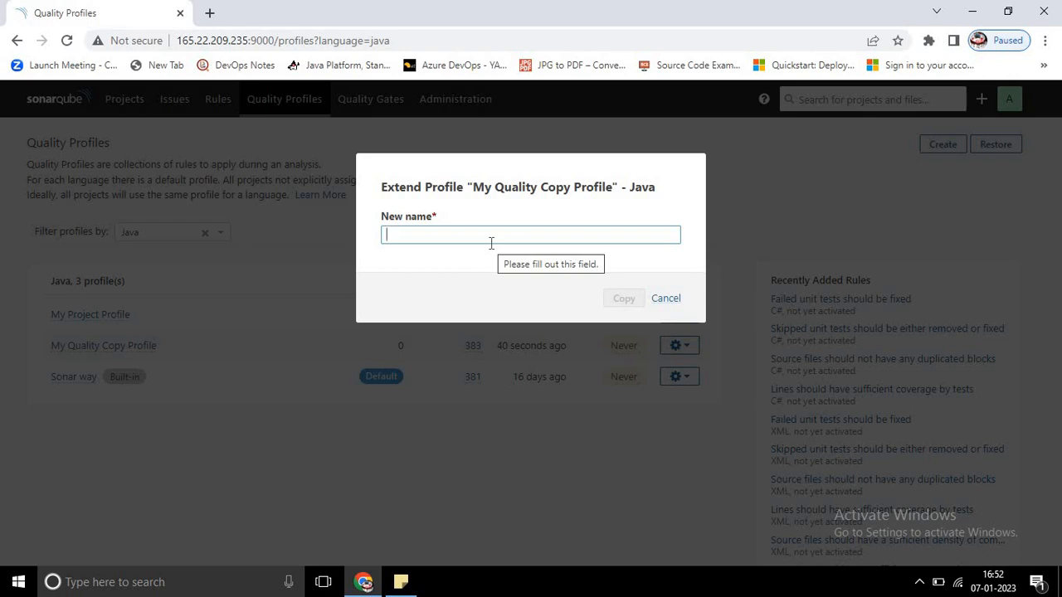
text(ExtendProfi)
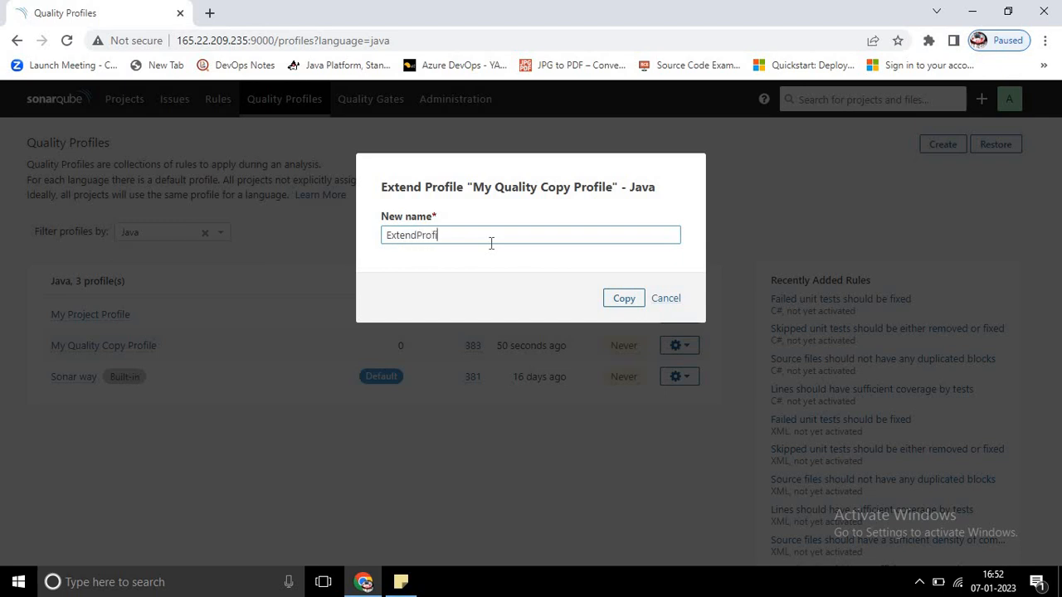
text(le)
key(Return)
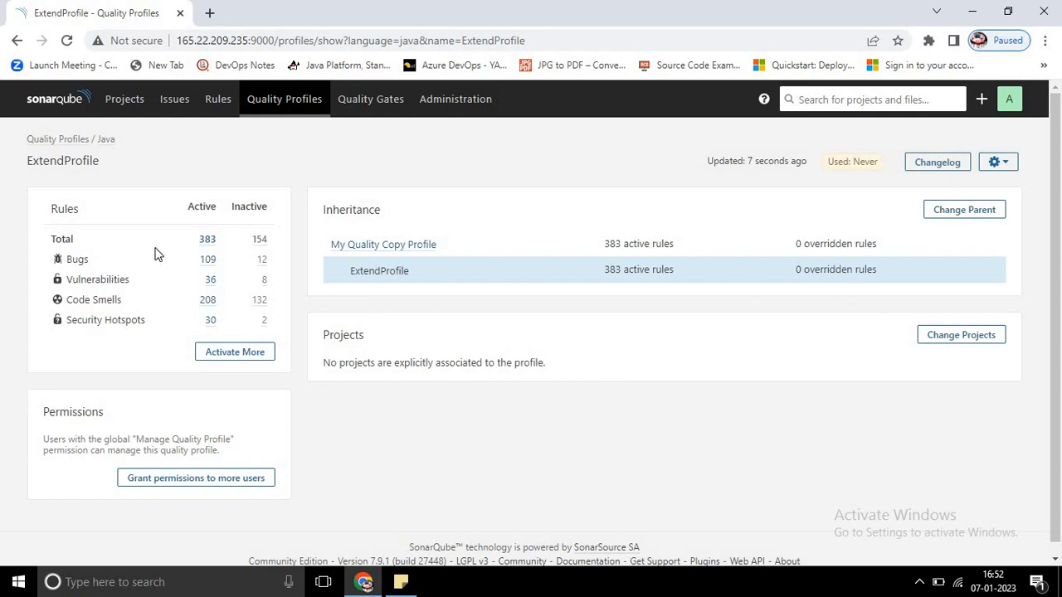
Step: In ExtendProfile, activate the "action" mappings rule with Minor severity and threshold 4, and the "Bean Validation" (JSR 380) rule with Blocker severity
click(229, 356)
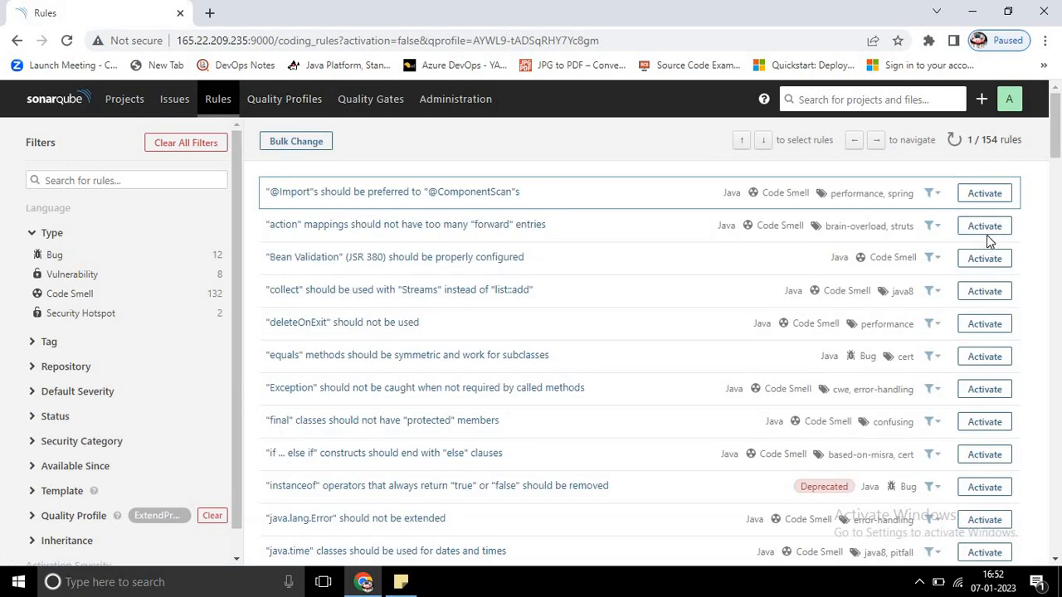
click(984, 228)
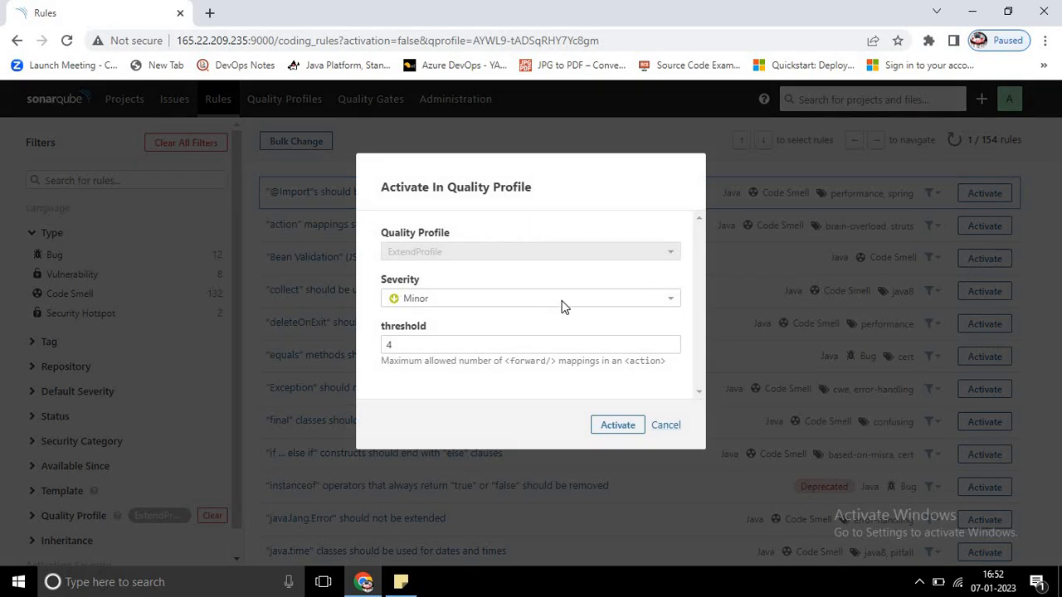
click(610, 427)
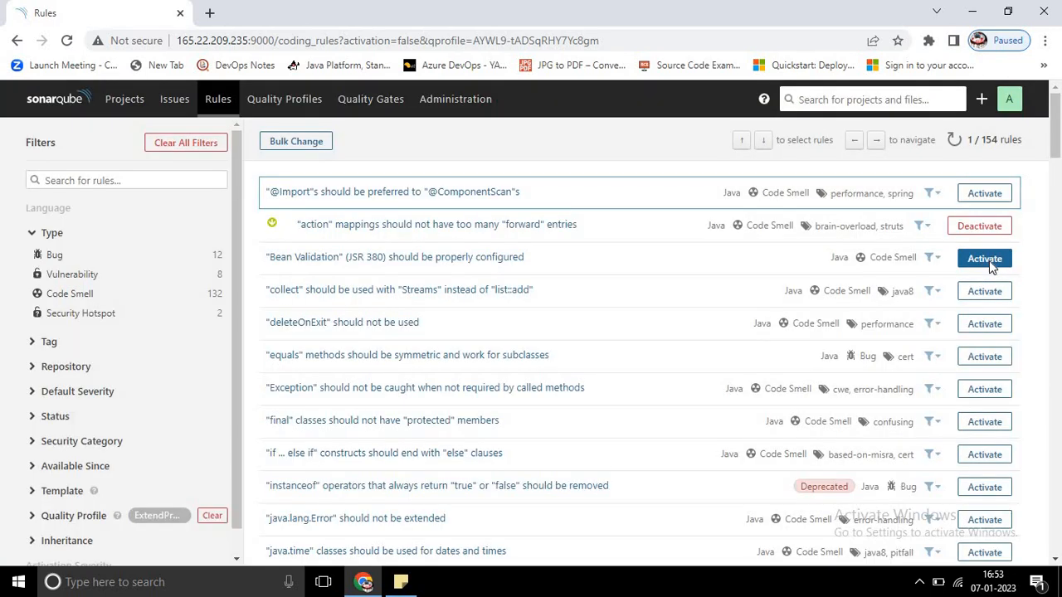
click(987, 260)
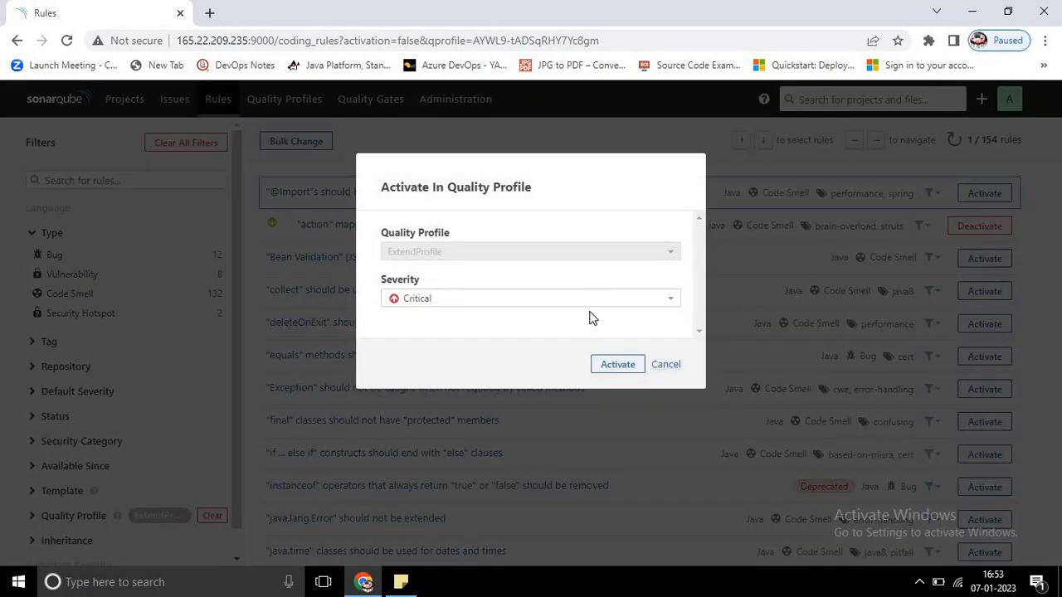
click(540, 305)
click(552, 318)
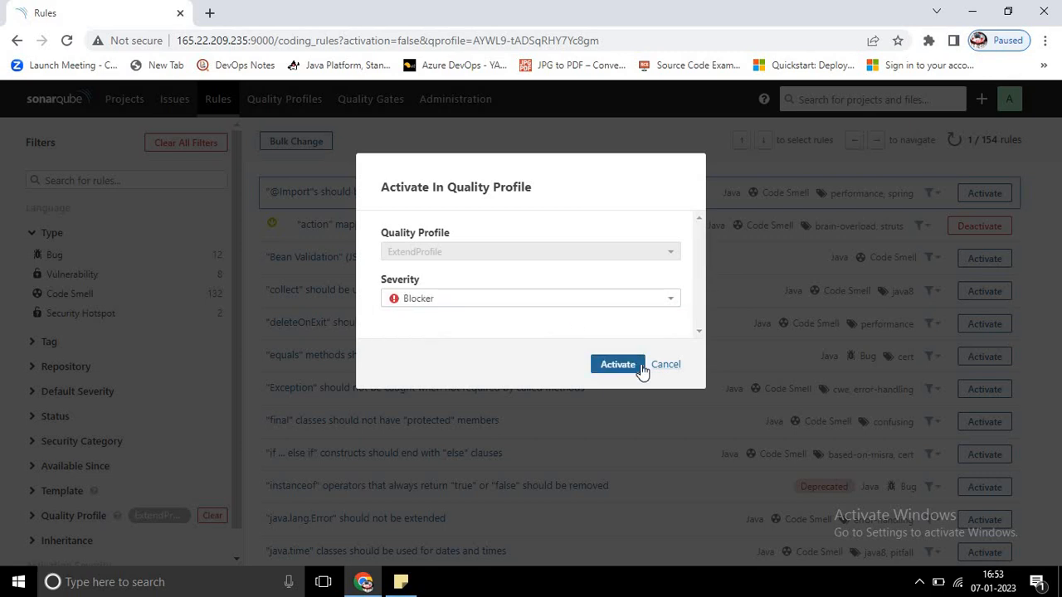
click(618, 365)
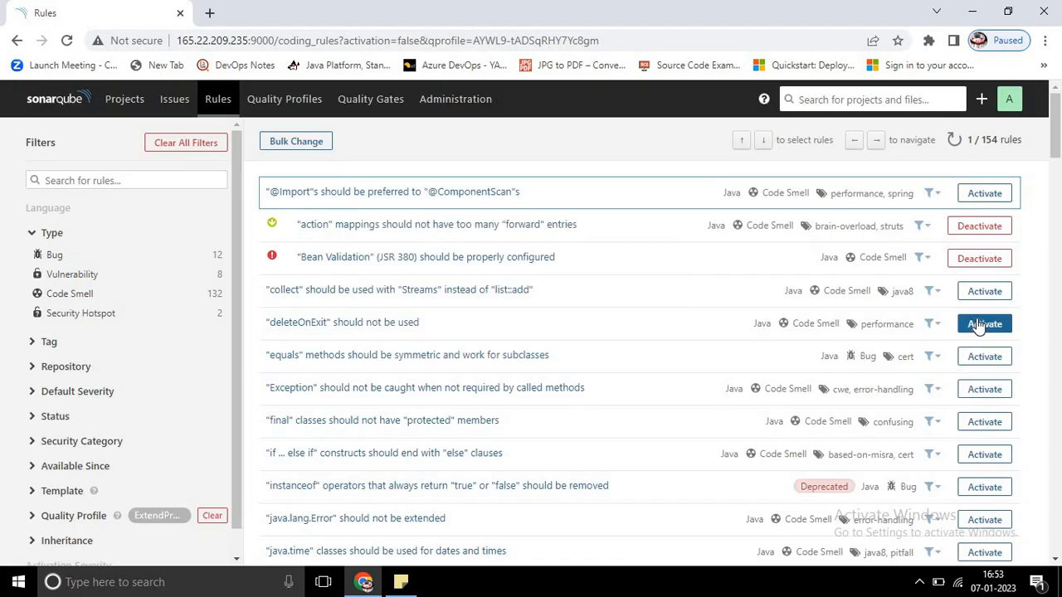
click(984, 323)
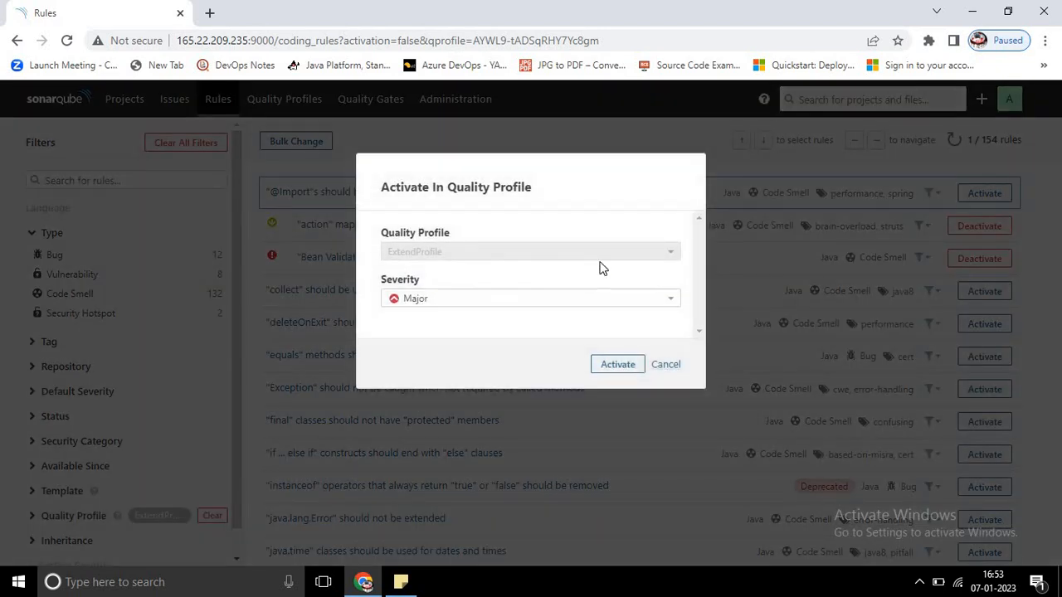
click(605, 299)
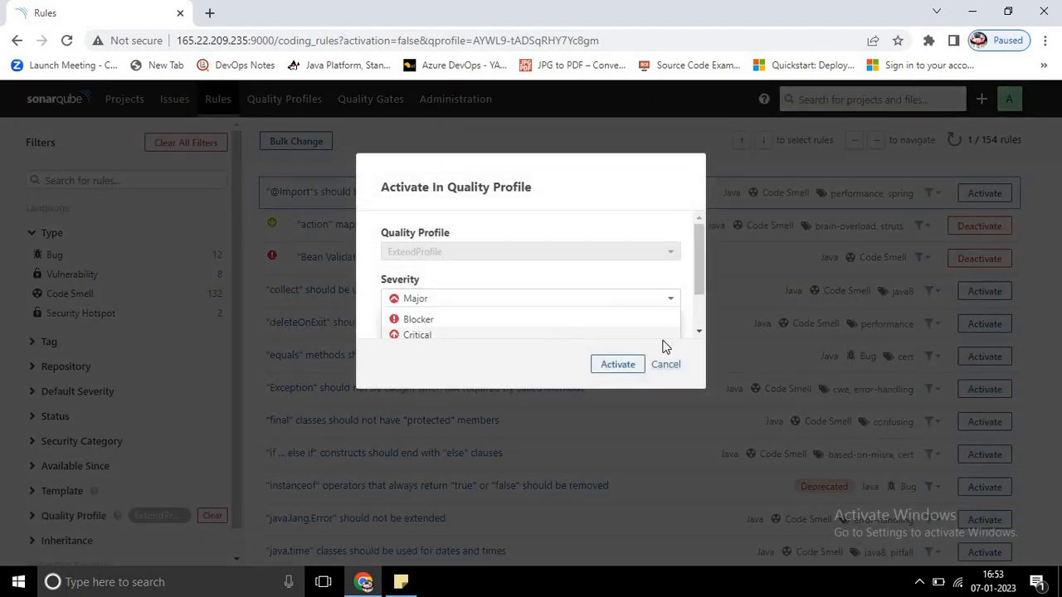
click(701, 285)
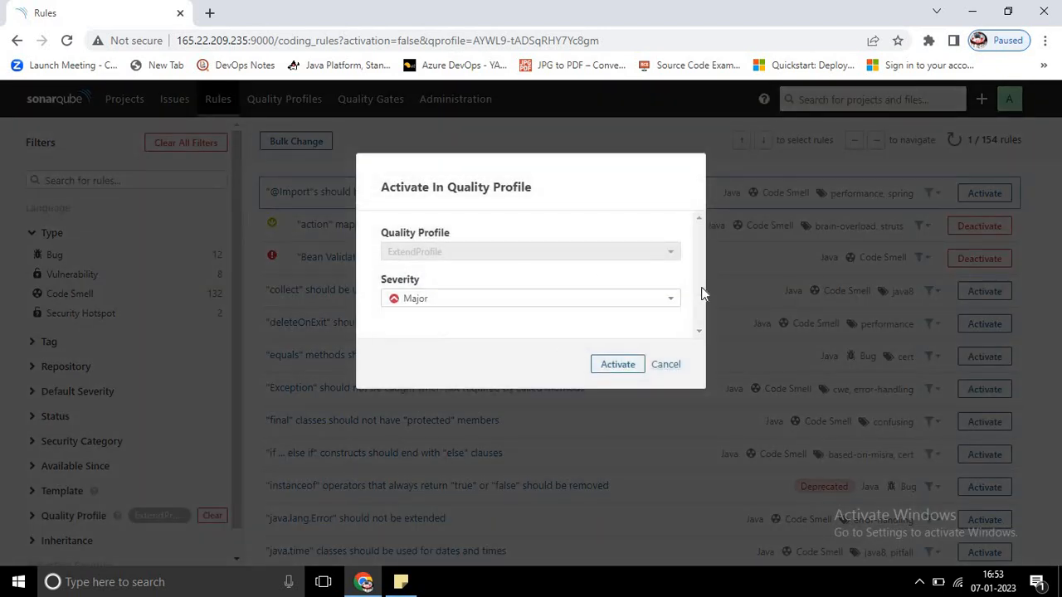
click(666, 365)
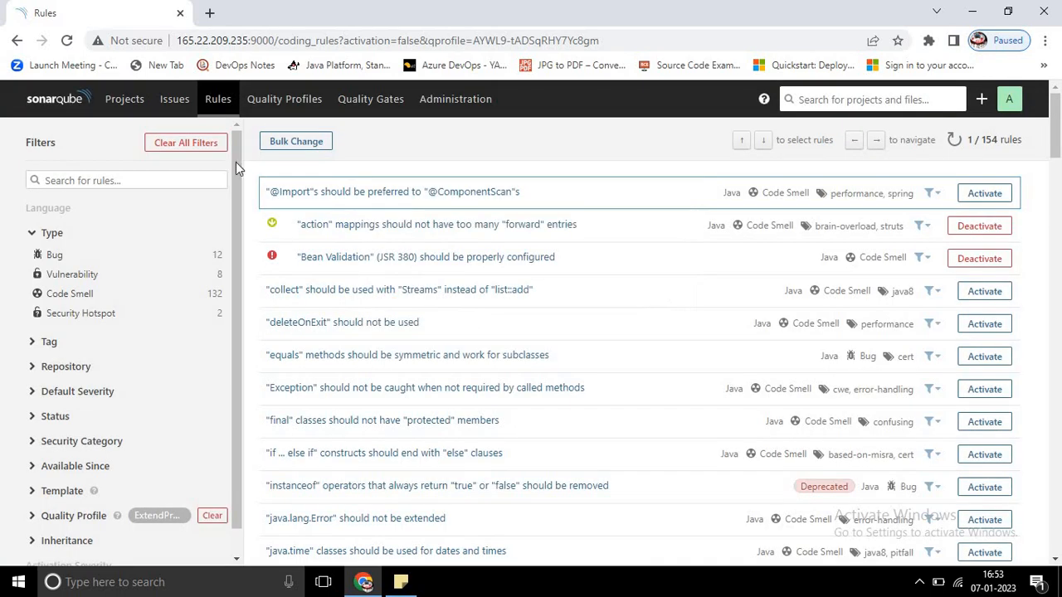
Step: Return to the quality profiles, filter them by Java, and review the rule counts of ExtendProfile and its parent profile
click(274, 103)
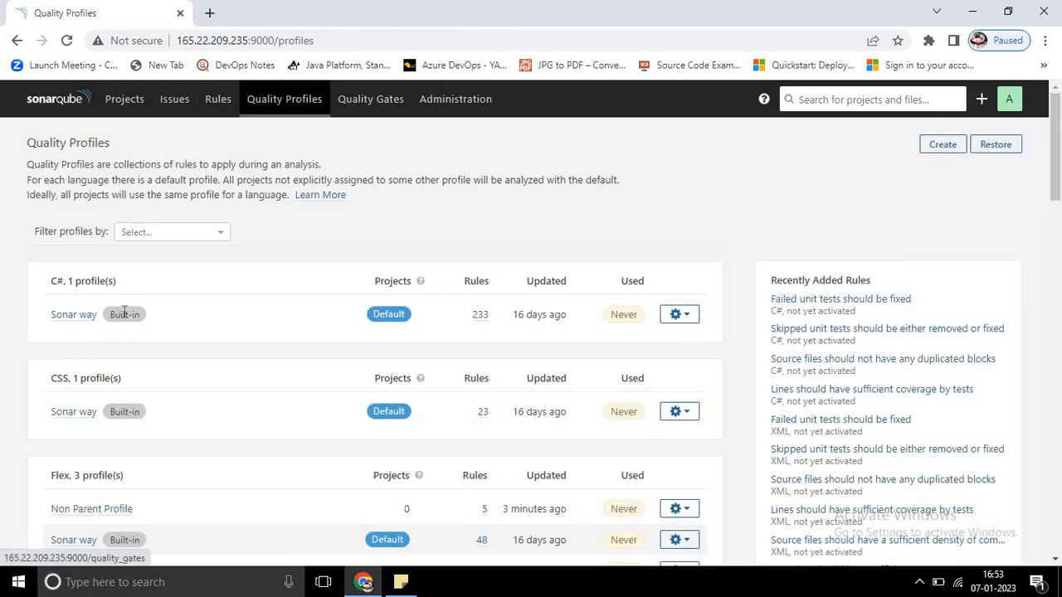
click(189, 235)
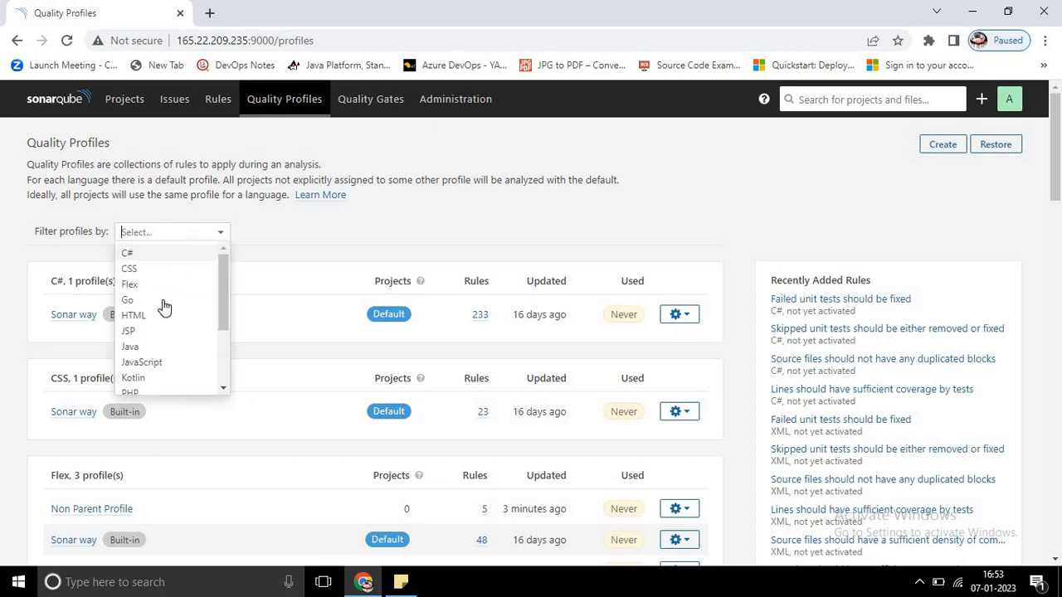
click(162, 346)
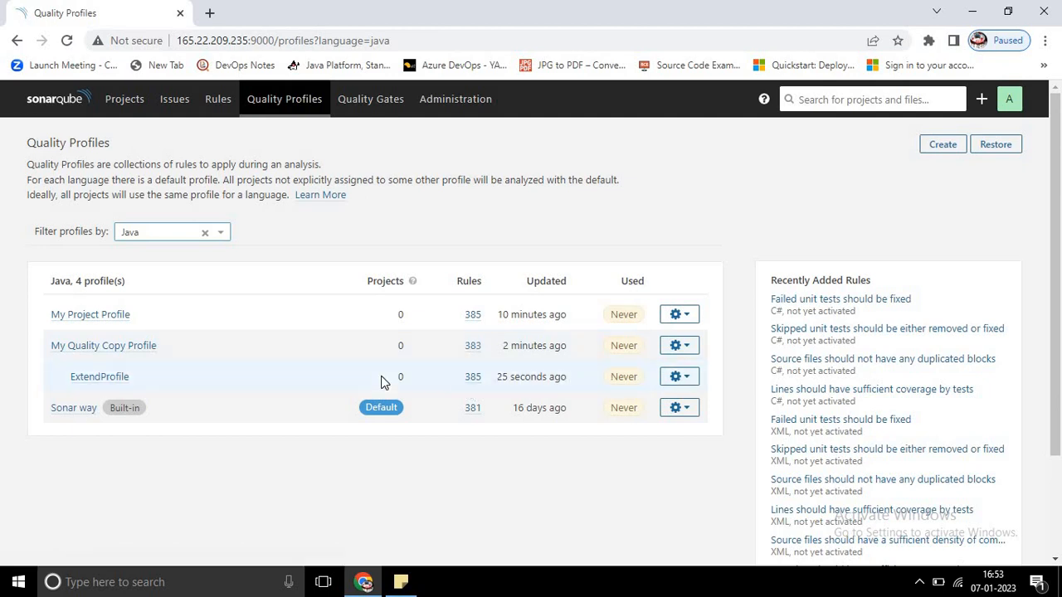
Step: Compare My Quality Copy Profile with the built-in Sonar way profile to see which rules differ
click(681, 349)
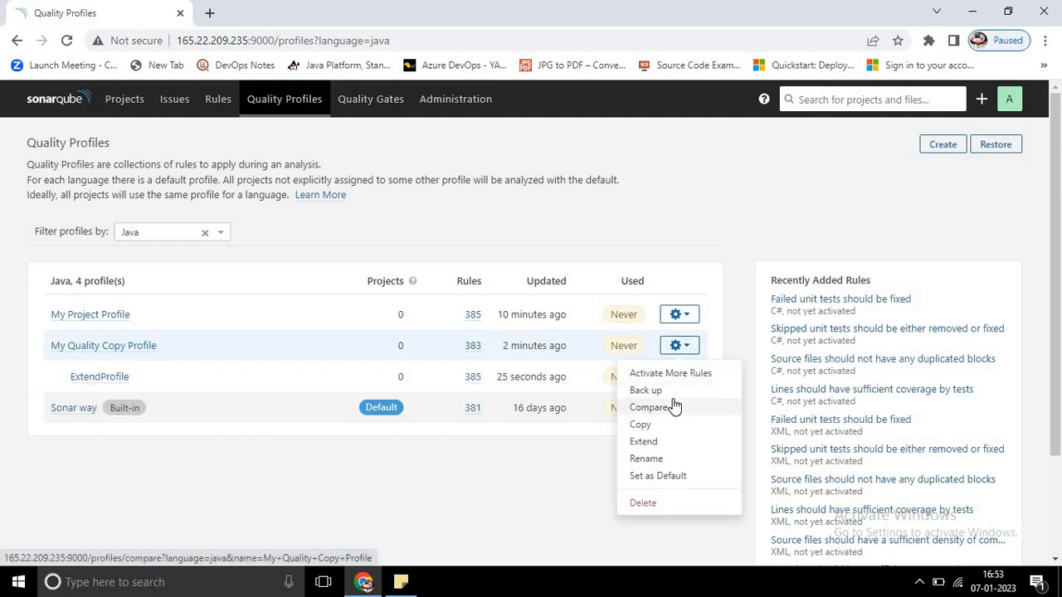
click(425, 495)
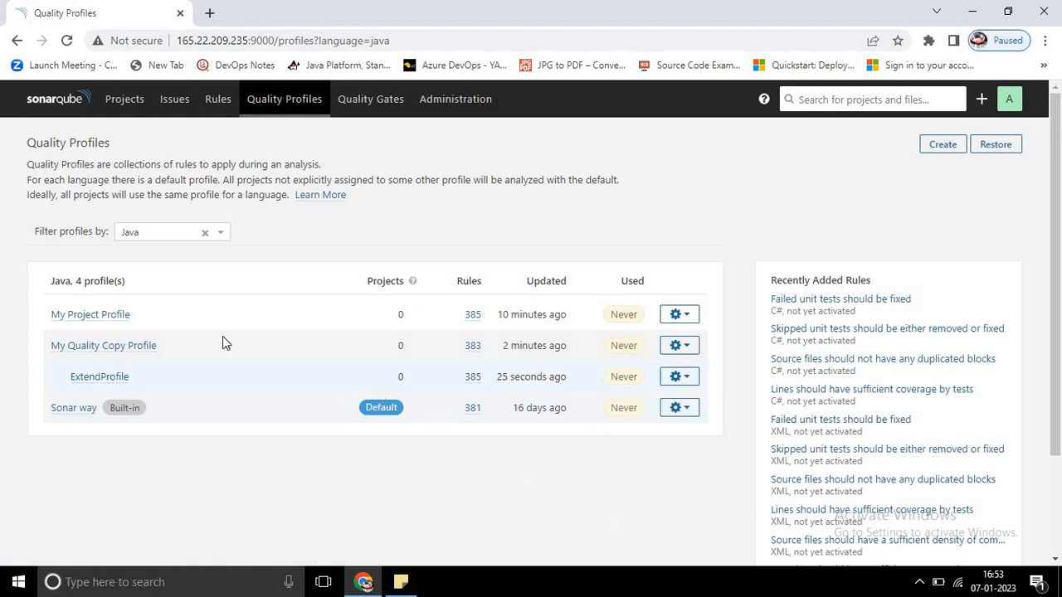
click(679, 345)
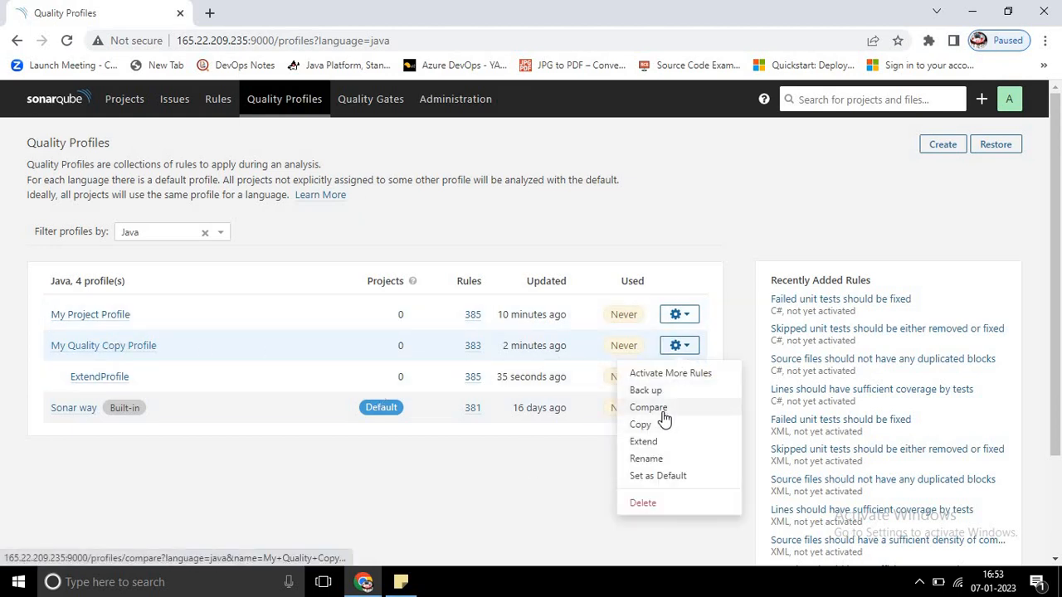
click(660, 408)
click(163, 210)
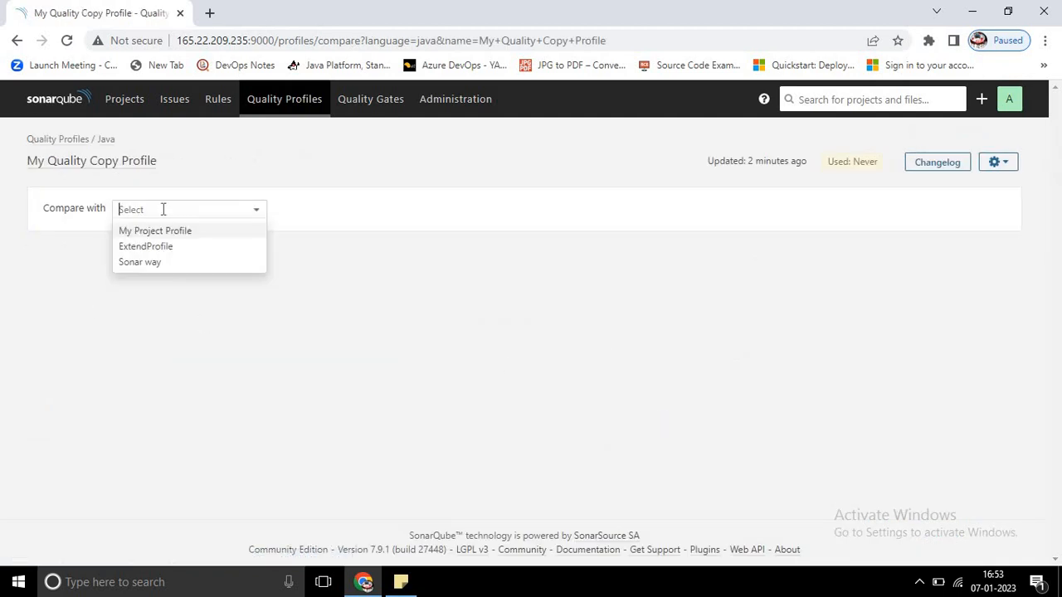
click(148, 264)
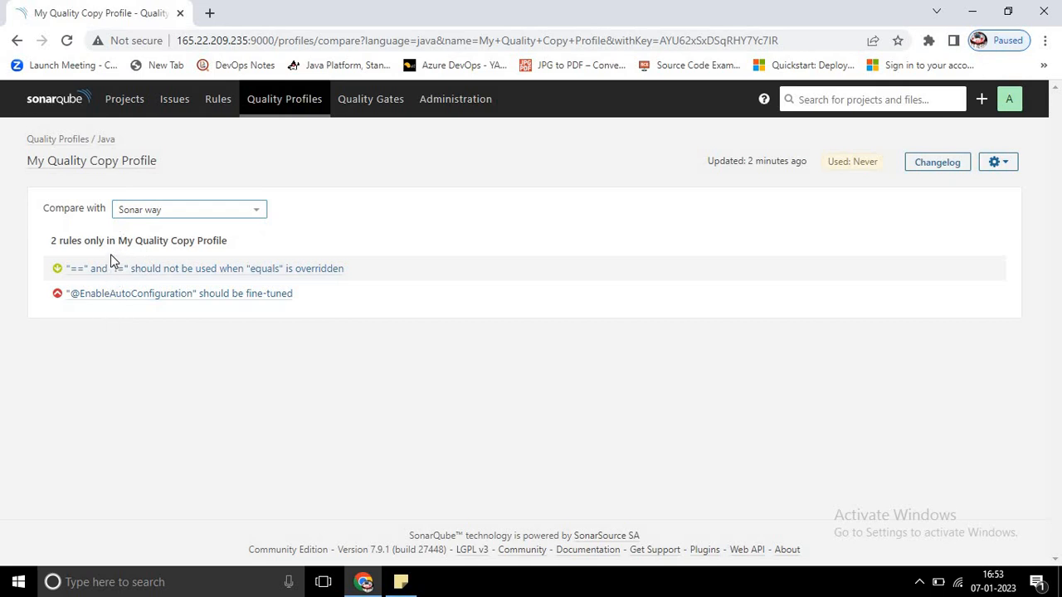
Step: Go back to the quality profiles list, filter it by Java, and view the actions available for My Project Profile
click(62, 139)
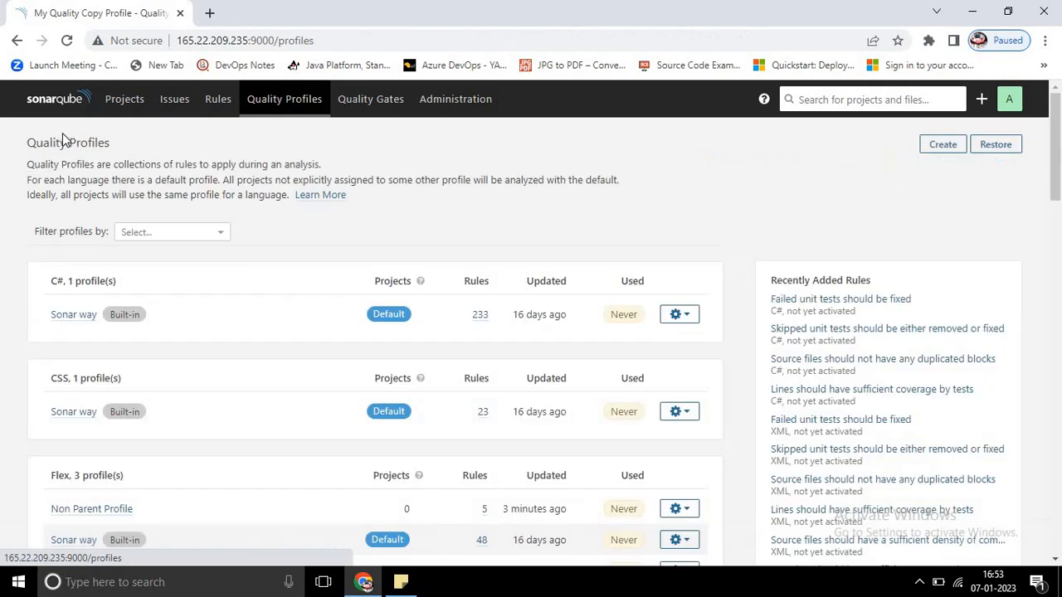
click(139, 233)
click(143, 345)
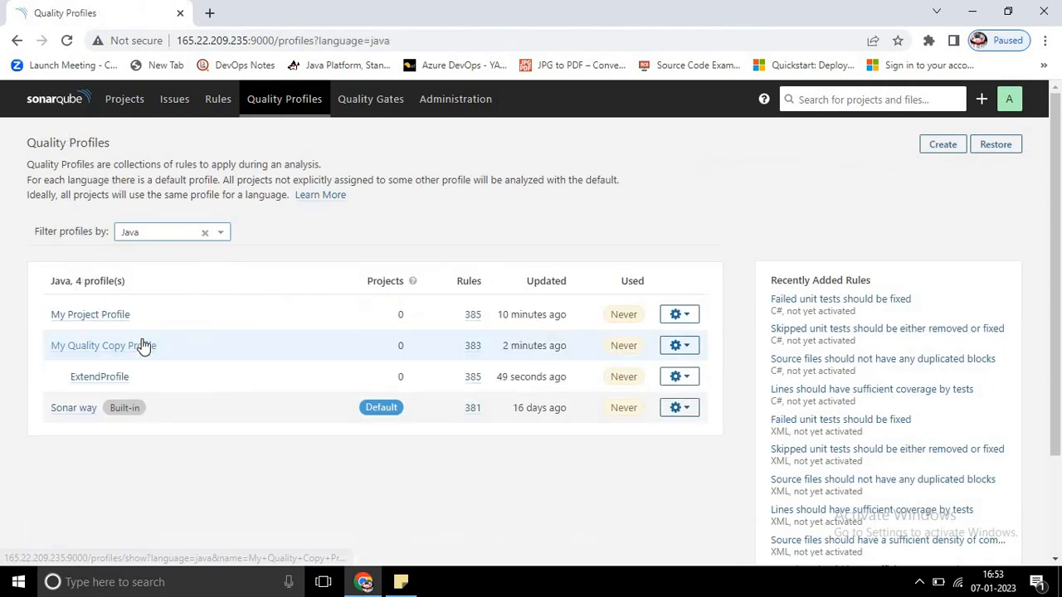
click(695, 319)
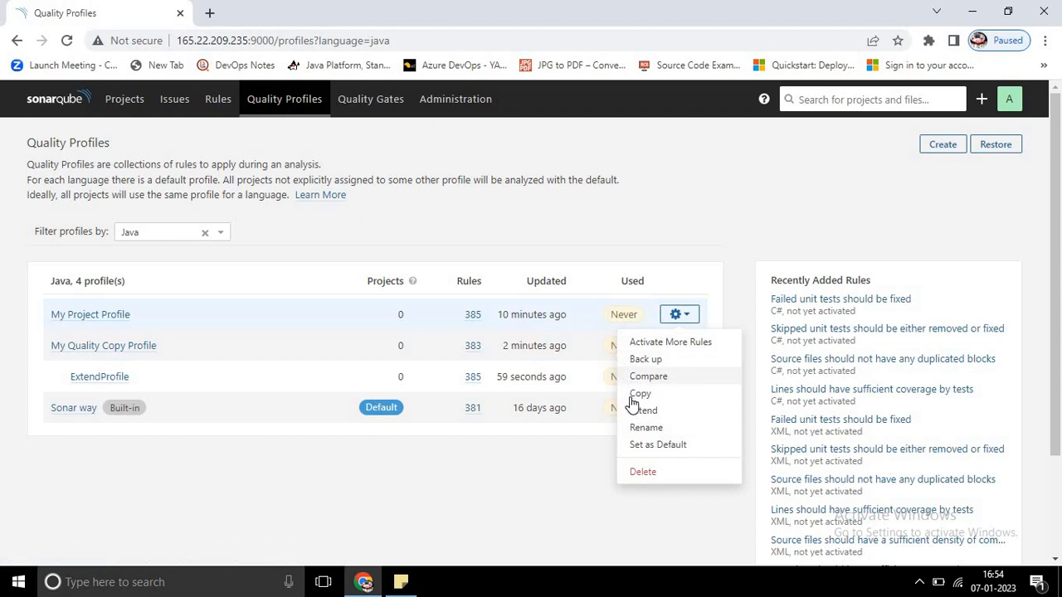
click(492, 485)
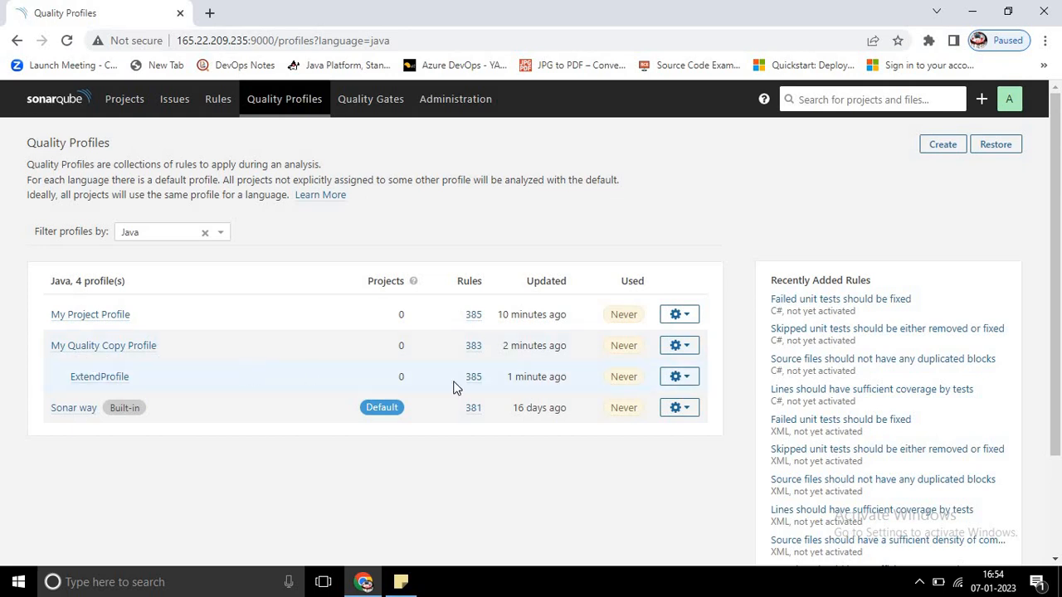
Step: Back up My Quality Copy Profile to an XML file, and view the Restore Profile dialog without restoring anything
click(694, 346)
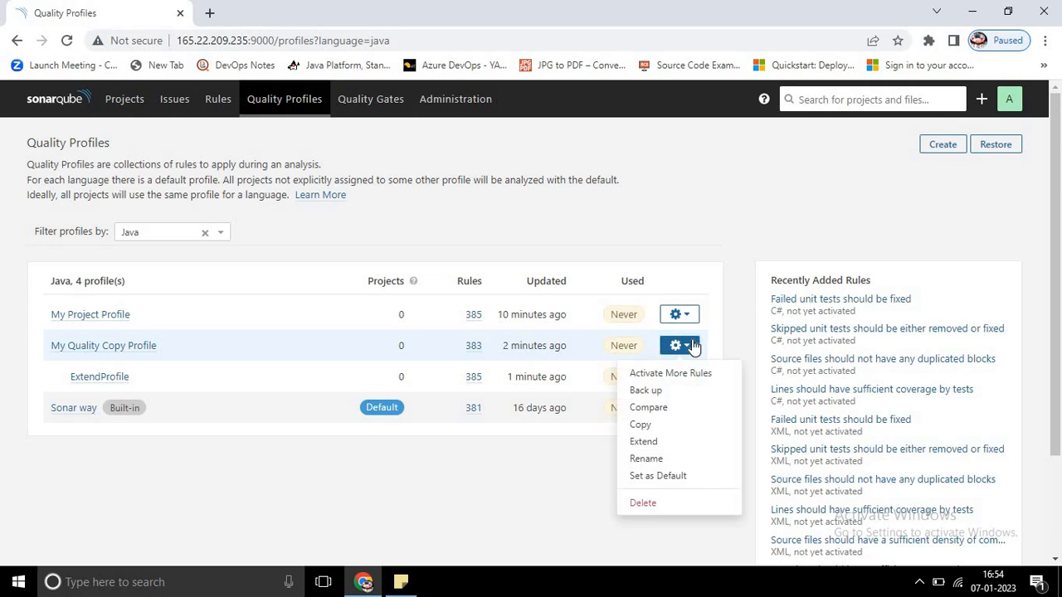
click(655, 393)
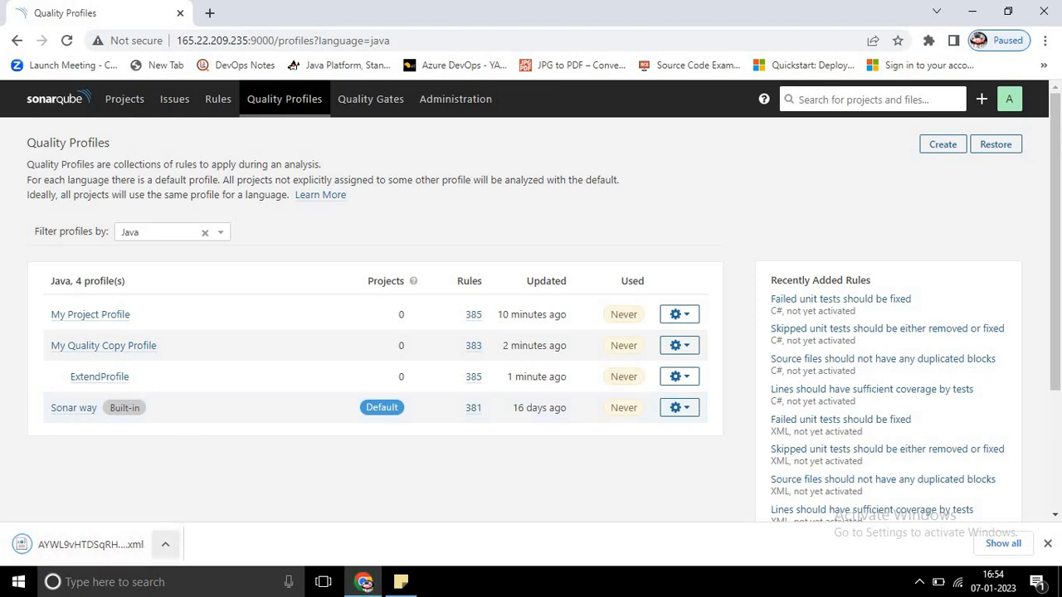
click(996, 146)
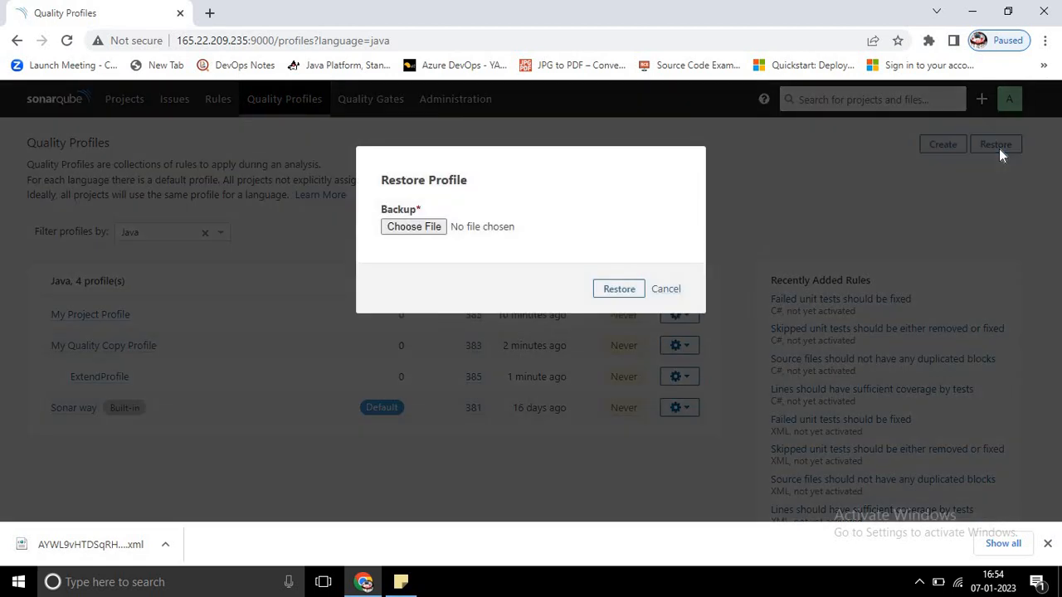
click(664, 289)
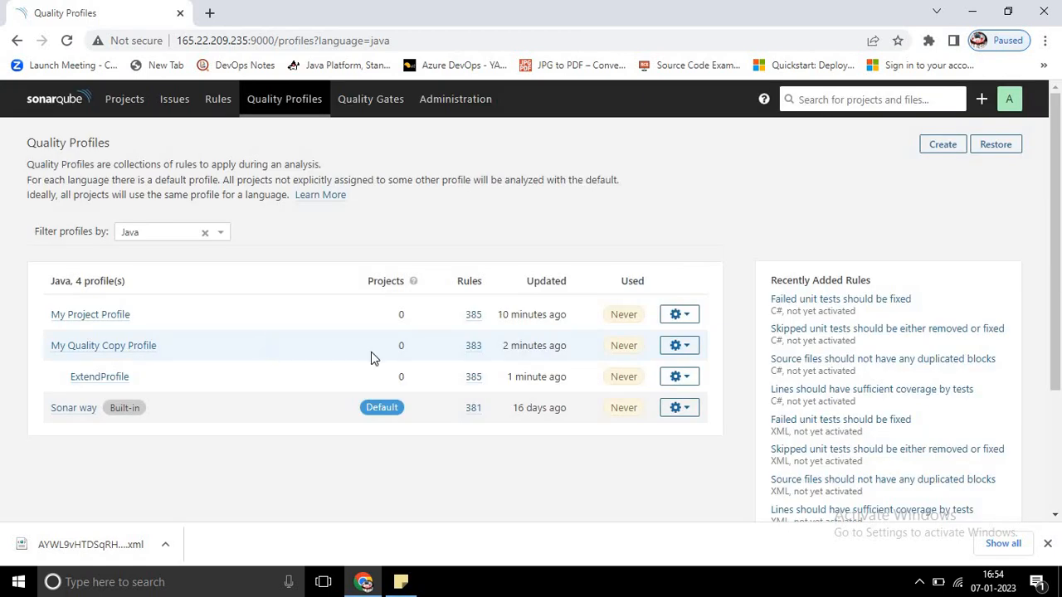
Step: Delete My Quality Copy Profile with all its descendants, and filter the remaining quality profiles by Java
click(674, 349)
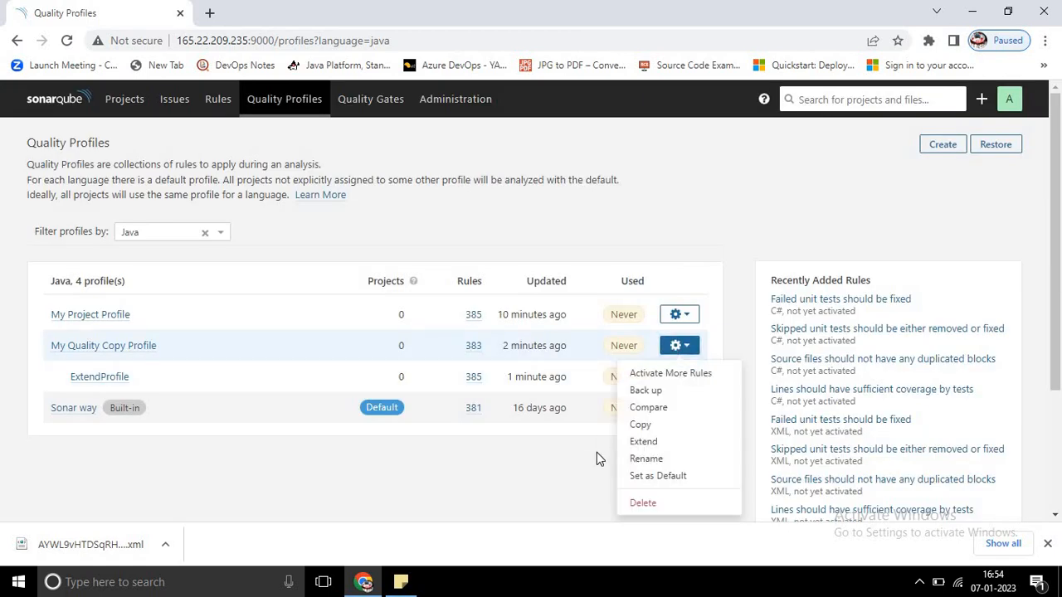
click(639, 504)
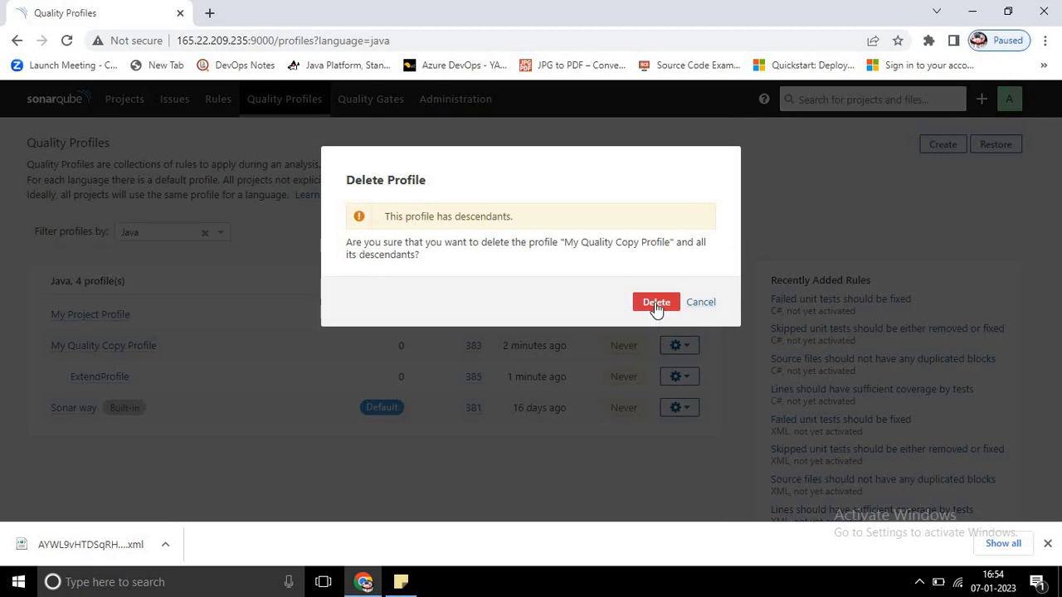
click(655, 303)
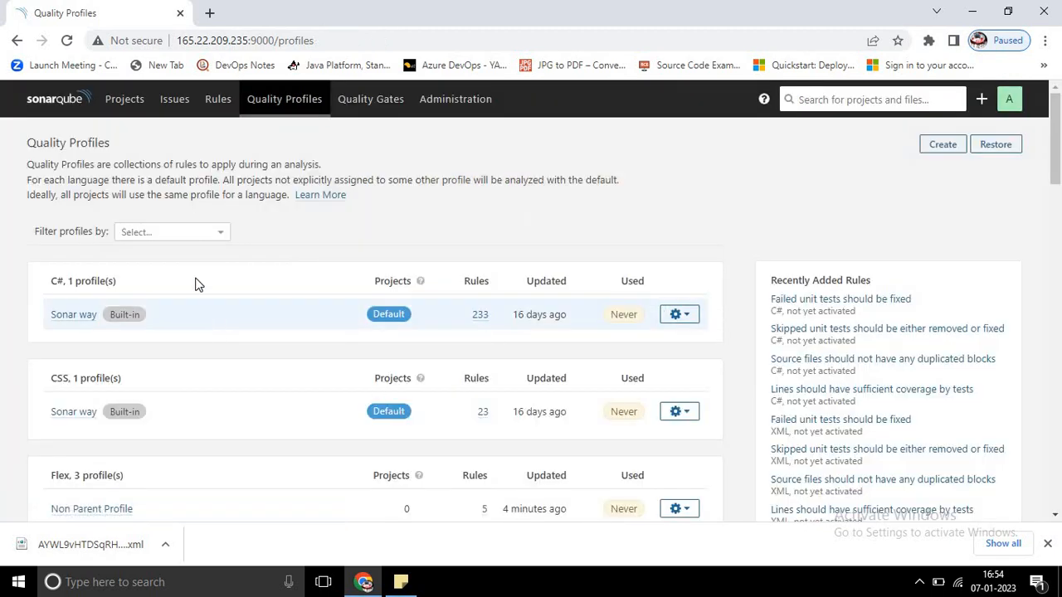
click(190, 233)
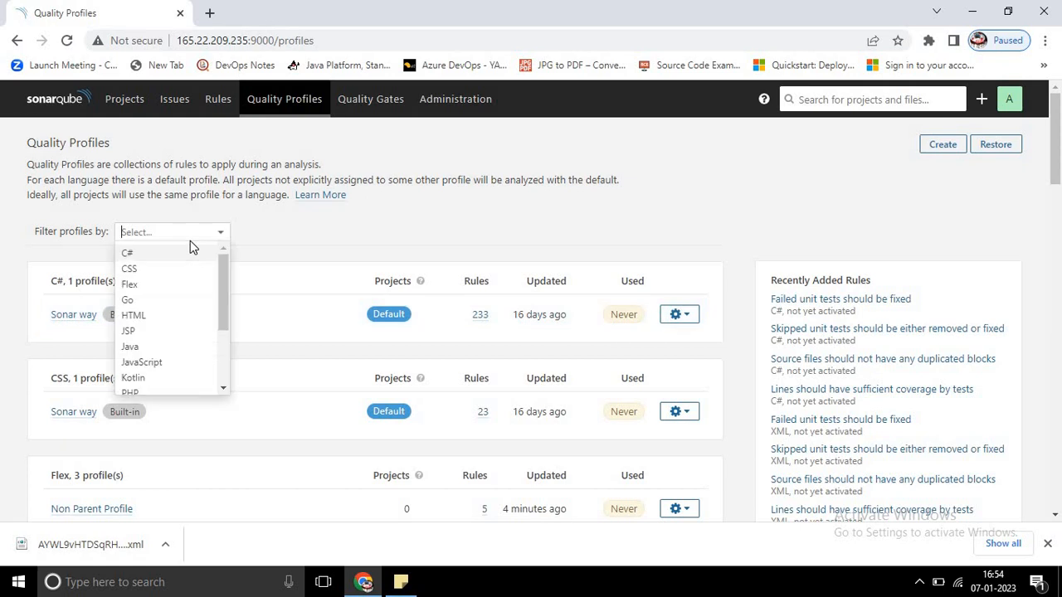
click(177, 348)
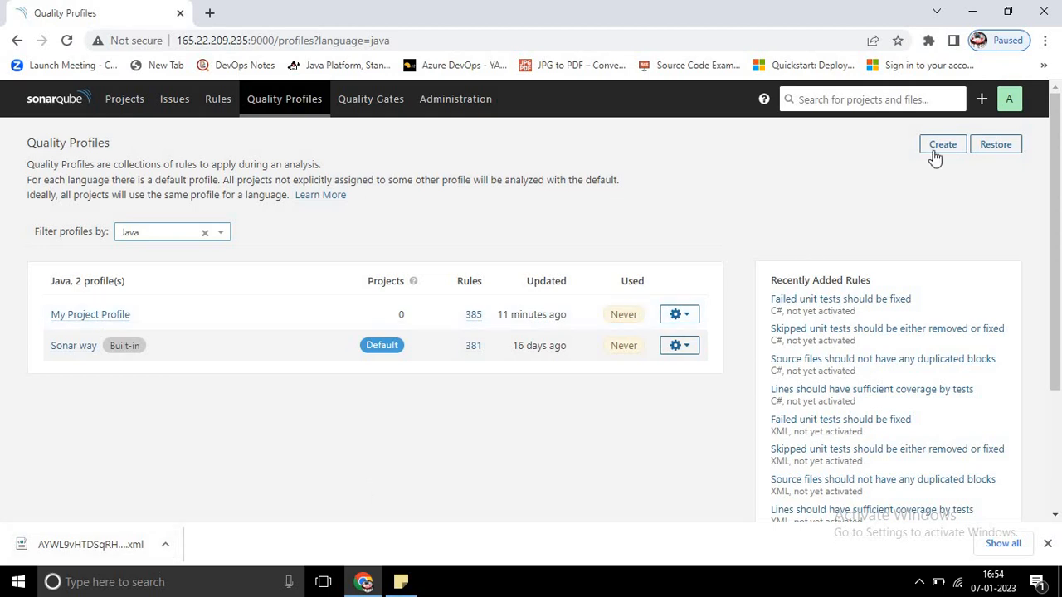
Step: Restore My Quality Copy Profile from the backup file AYWL9vHTDSqRHY7Yc8Um.xml in Downloads, and clear the Java filter
click(992, 149)
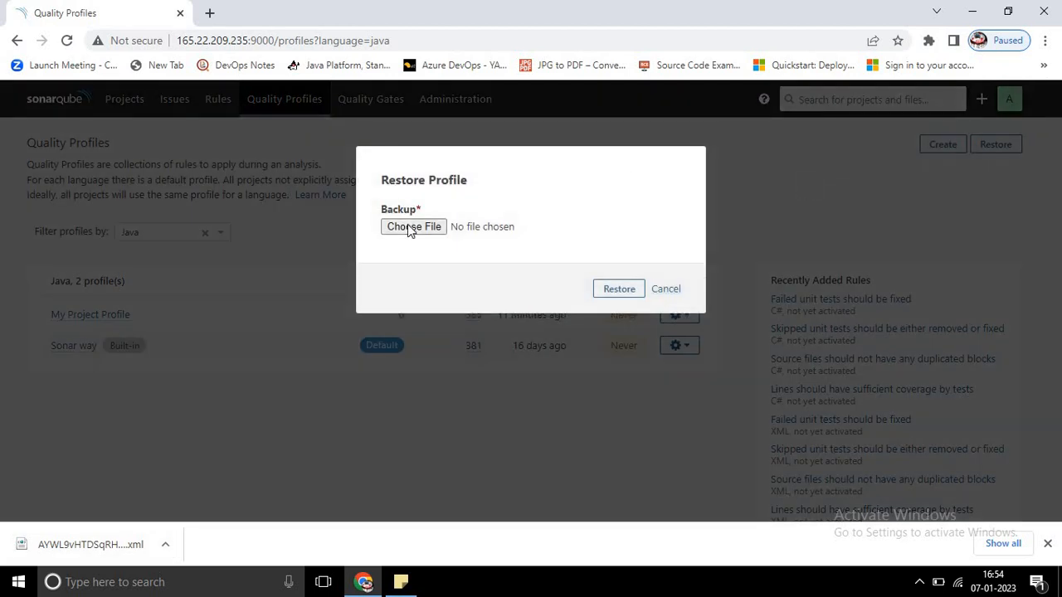
click(410, 226)
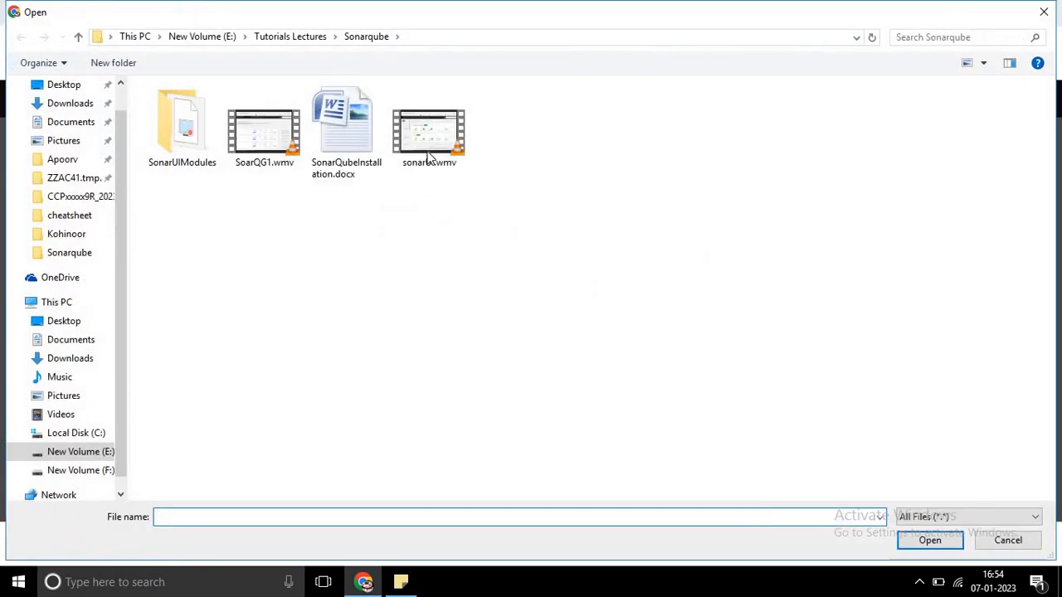
click(73, 106)
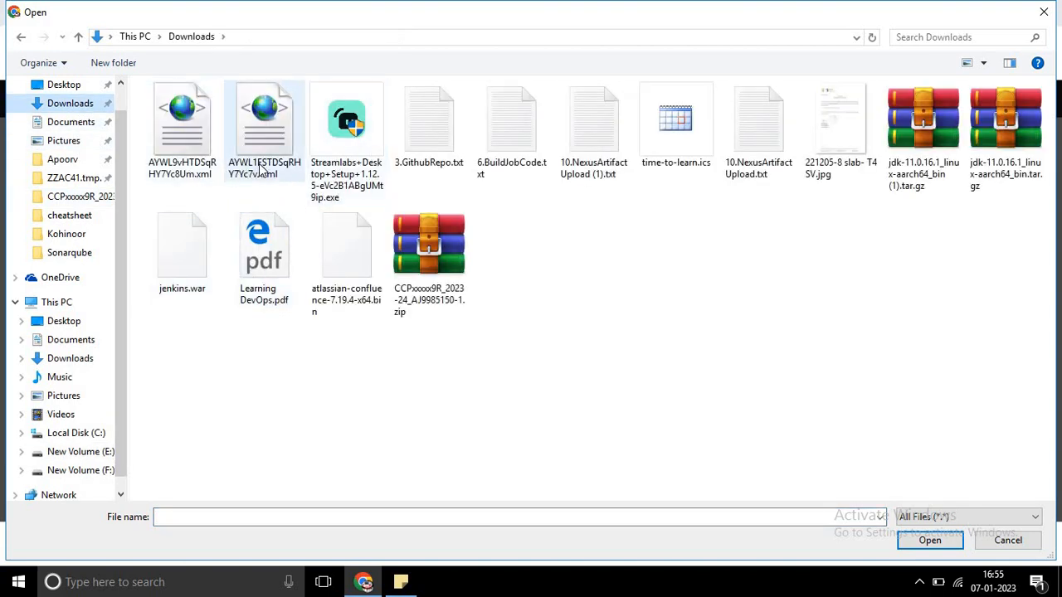
click(183, 137)
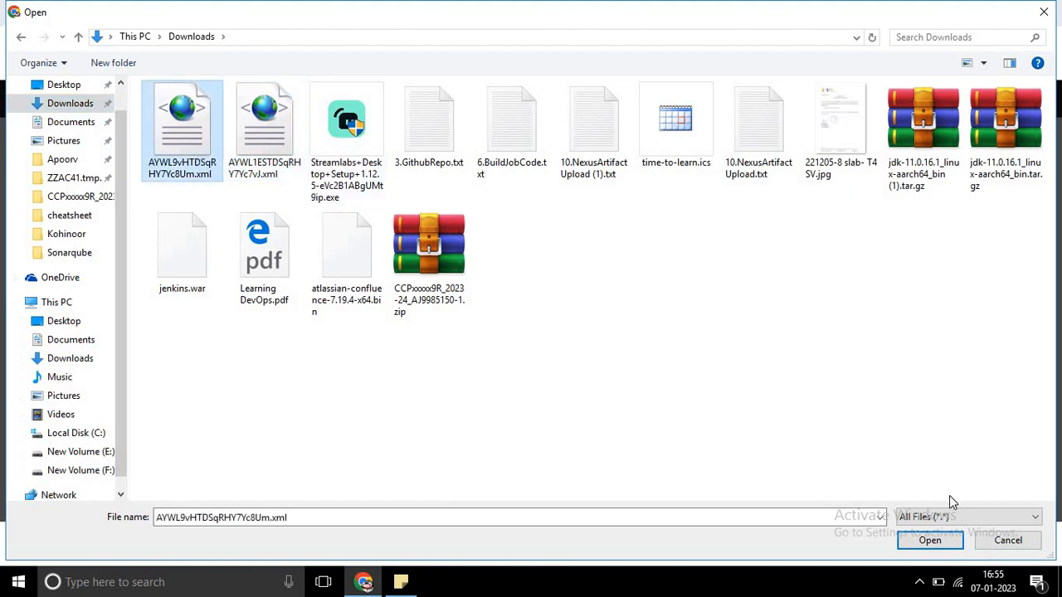
click(929, 540)
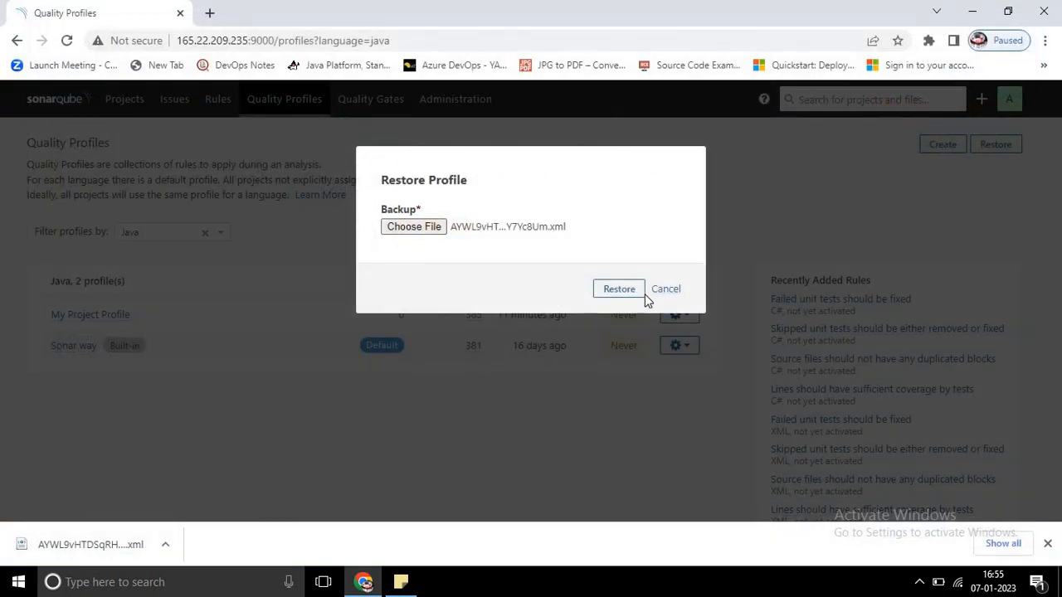
click(629, 297)
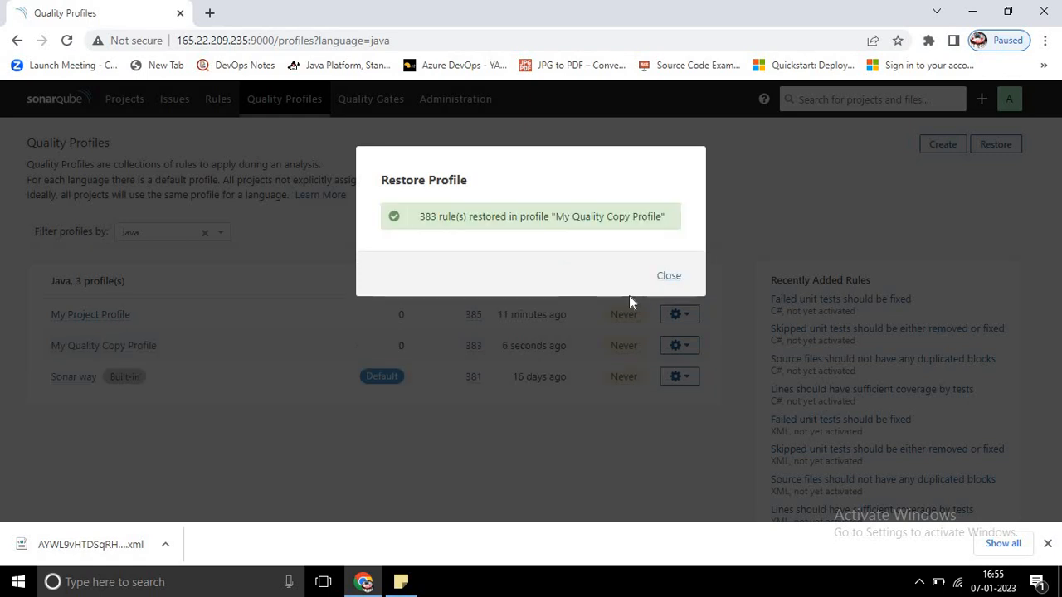
click(669, 276)
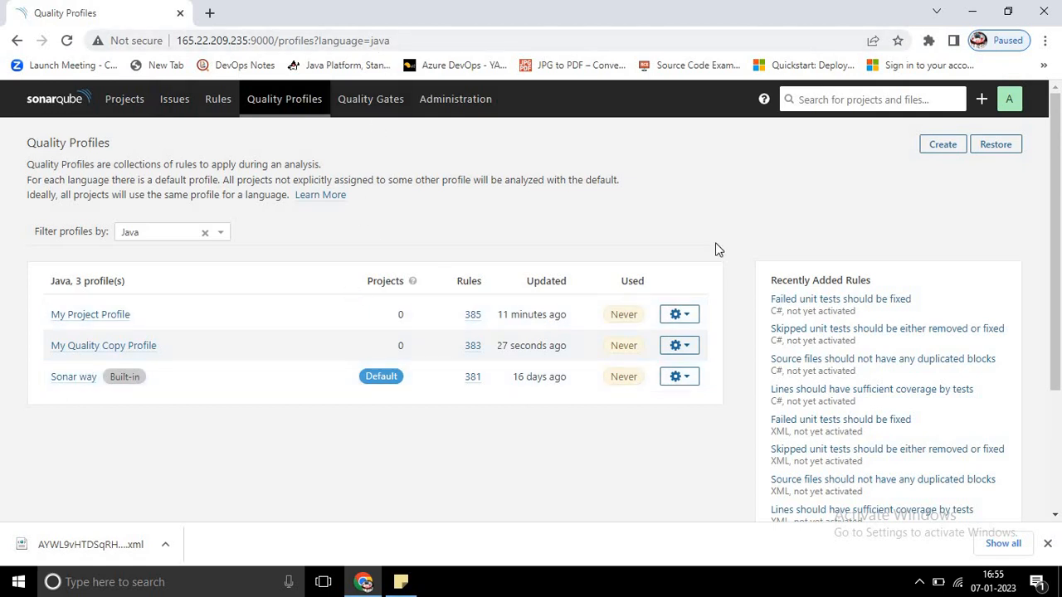
click(205, 233)
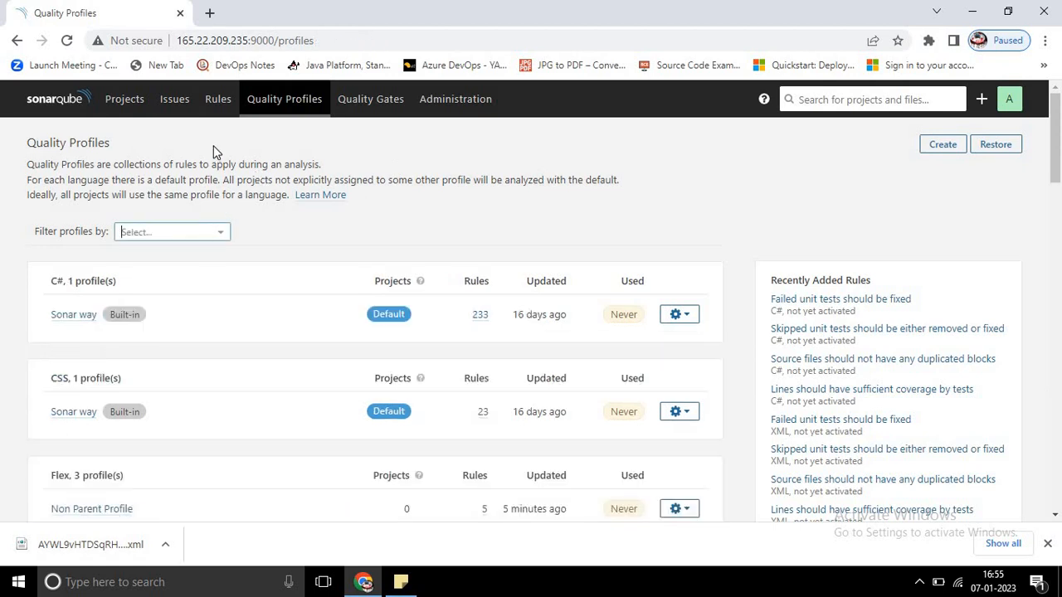